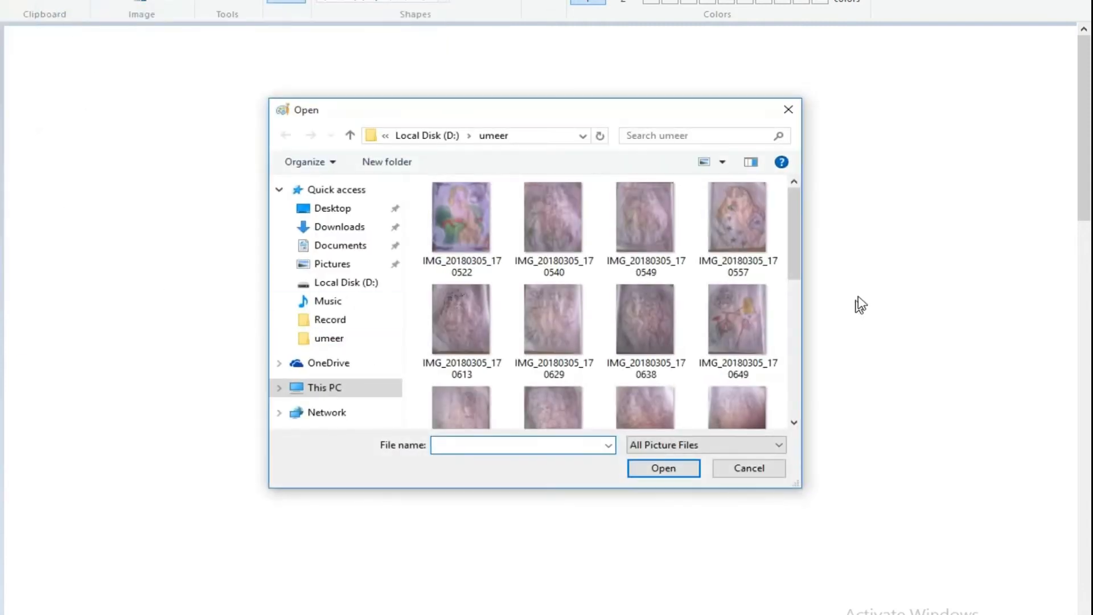
# - Open the picture Untitled from the umeer folder and enlarge its canvas to the right and downward to fill the view
pyautogui.moveTo(792, 225); pyautogui.dragTo(791, 361)
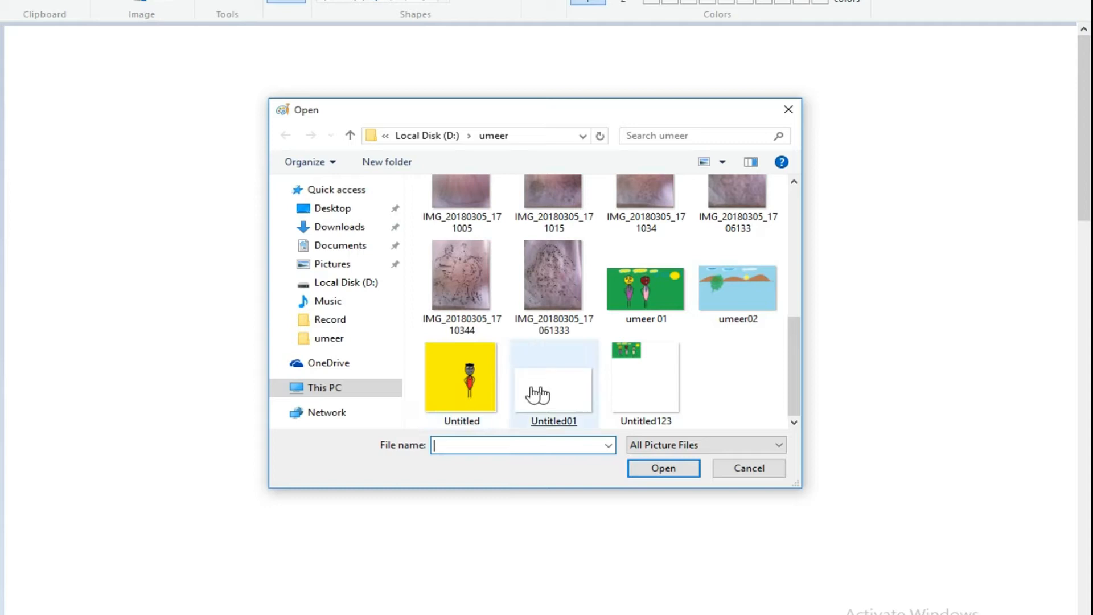
pyautogui.doubleClick(459, 380)
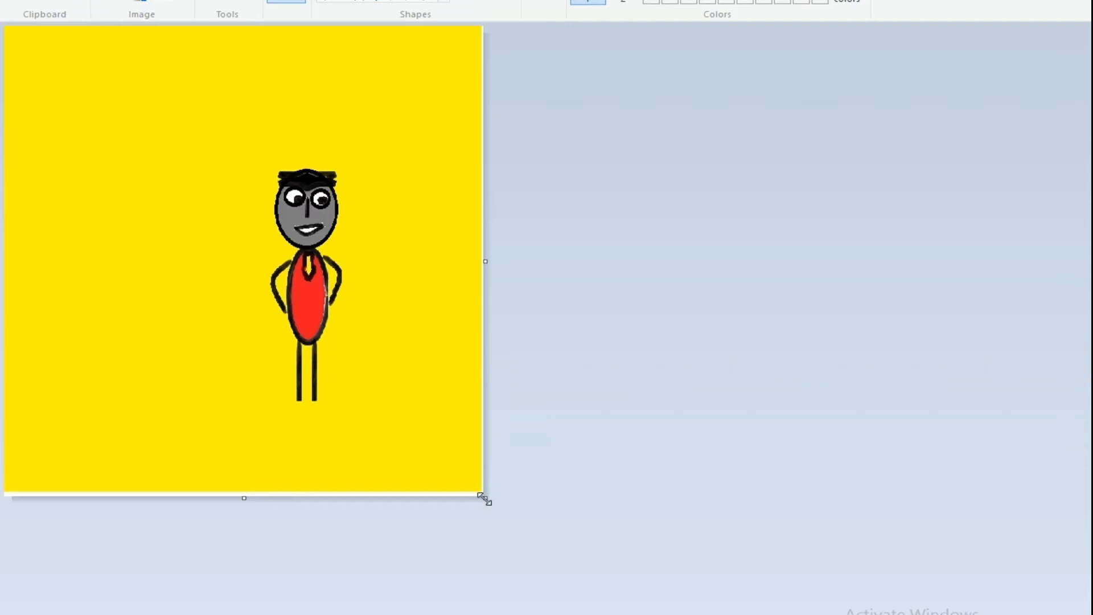
pyautogui.moveTo(486, 498); pyautogui.dragTo(1086, 614)
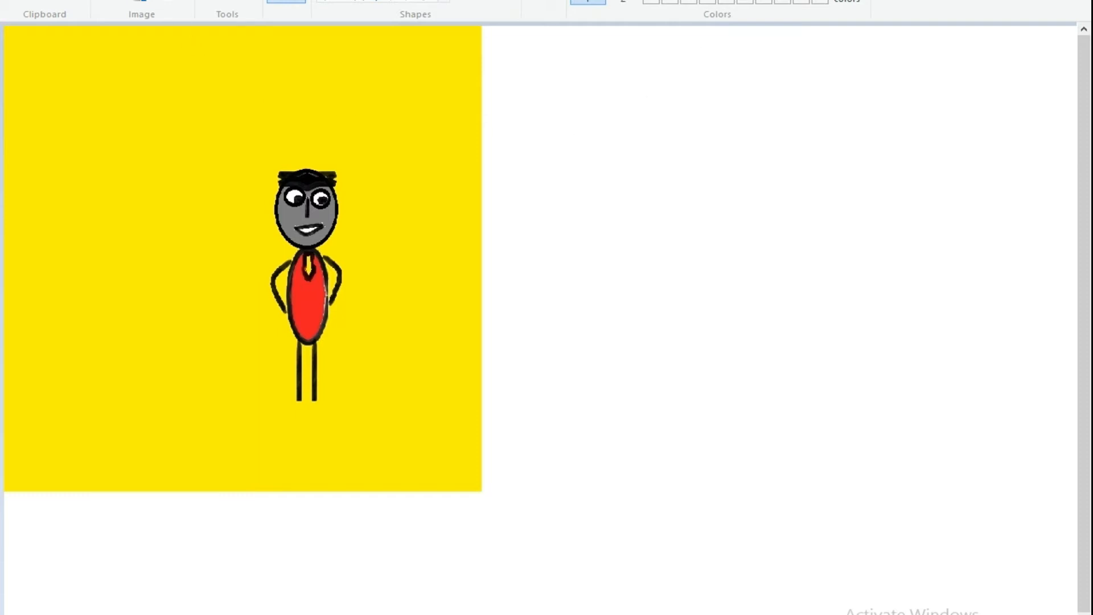
# - Fill the new white canvas area and the white seams around the original picture with yellow
pyautogui.click(227, 0)
pyautogui.click(629, 148)
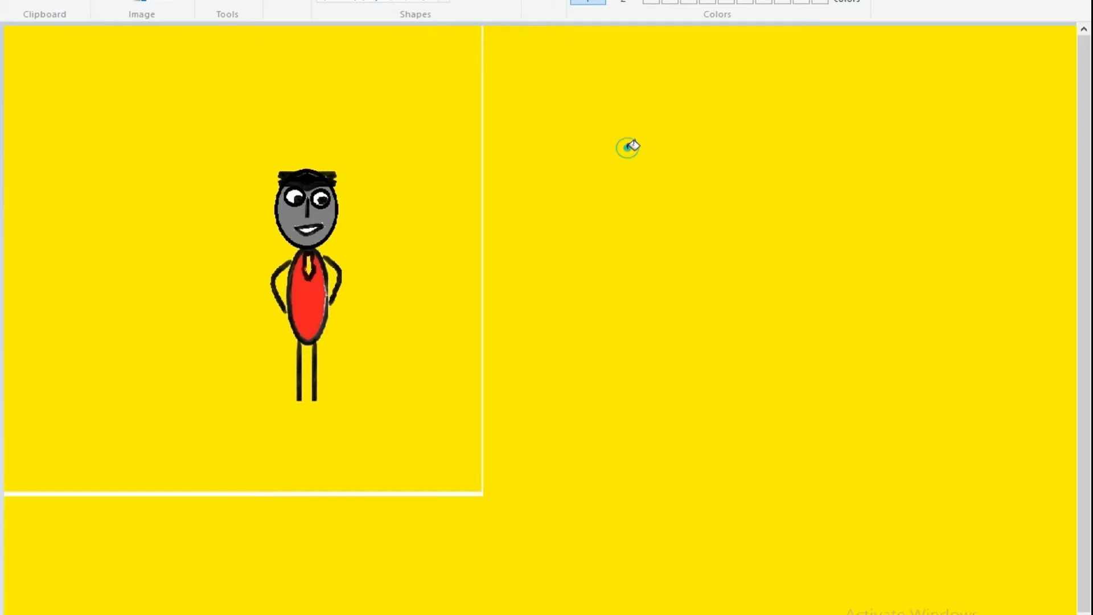
pyautogui.click(483, 76)
pyautogui.click(484, 75)
pyautogui.click(488, 79)
pyautogui.click(418, 491)
pyautogui.click(419, 491)
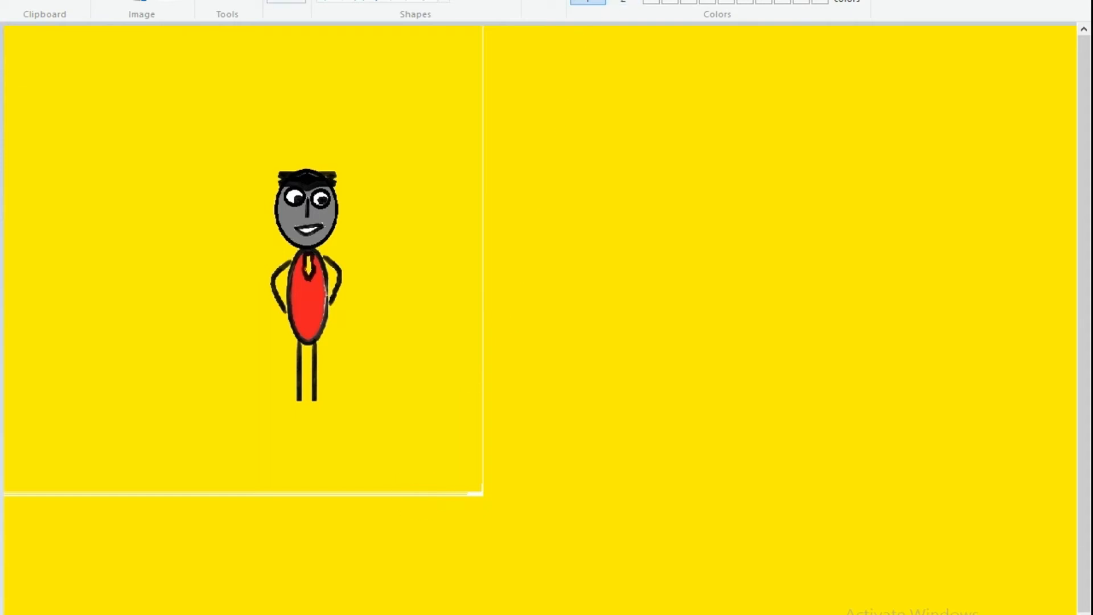
# - Erase the remaining white seams around the original picture area, using yellow as the background color
pyautogui.click(212, 1)
pyautogui.moveTo(481, 29); pyautogui.dragTo(480, 51)
pyautogui.click(624, 1)
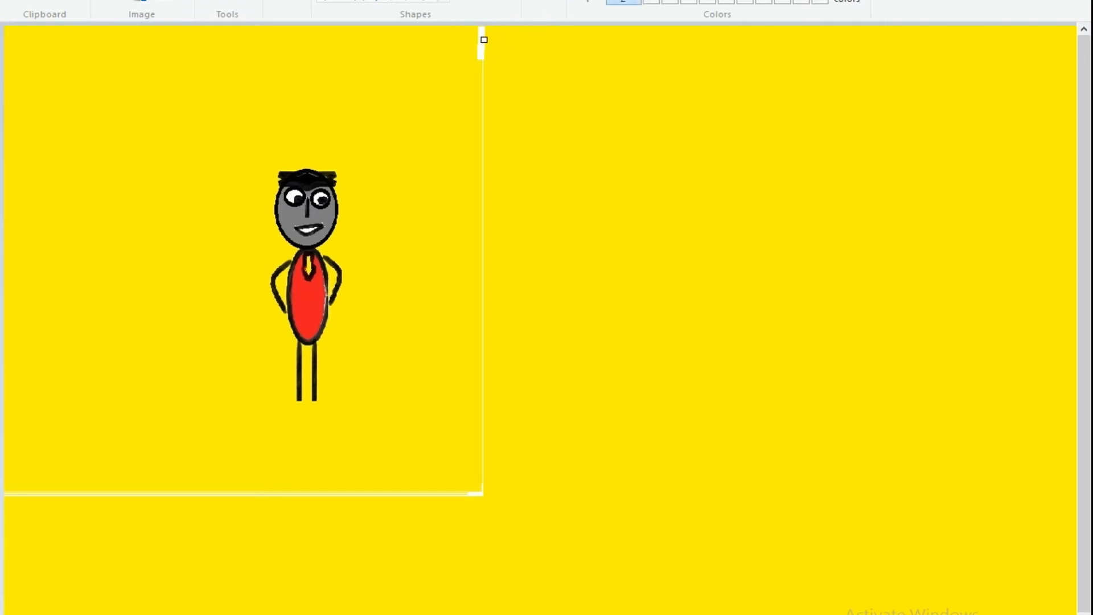
pyautogui.moveTo(479, 28)
pyautogui.mouseDown()
pyautogui.moveTo(481, 71)
pyautogui.moveTo(487, 34)
pyautogui.moveTo(488, 82)
pyautogui.moveTo(502, 52)
pyautogui.mouseUp()
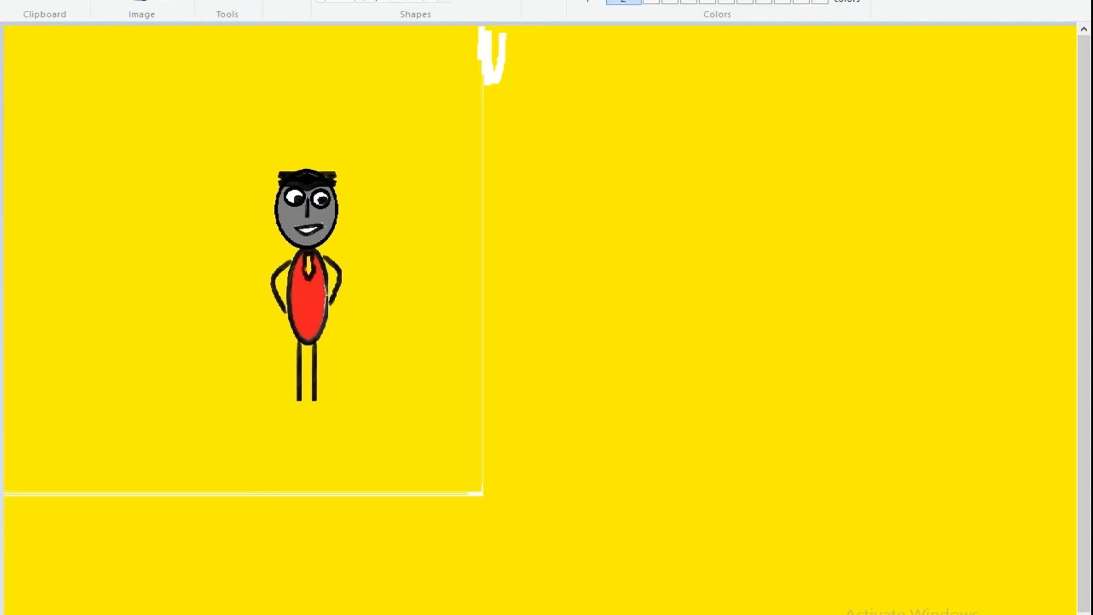
pyautogui.click(481, 29)
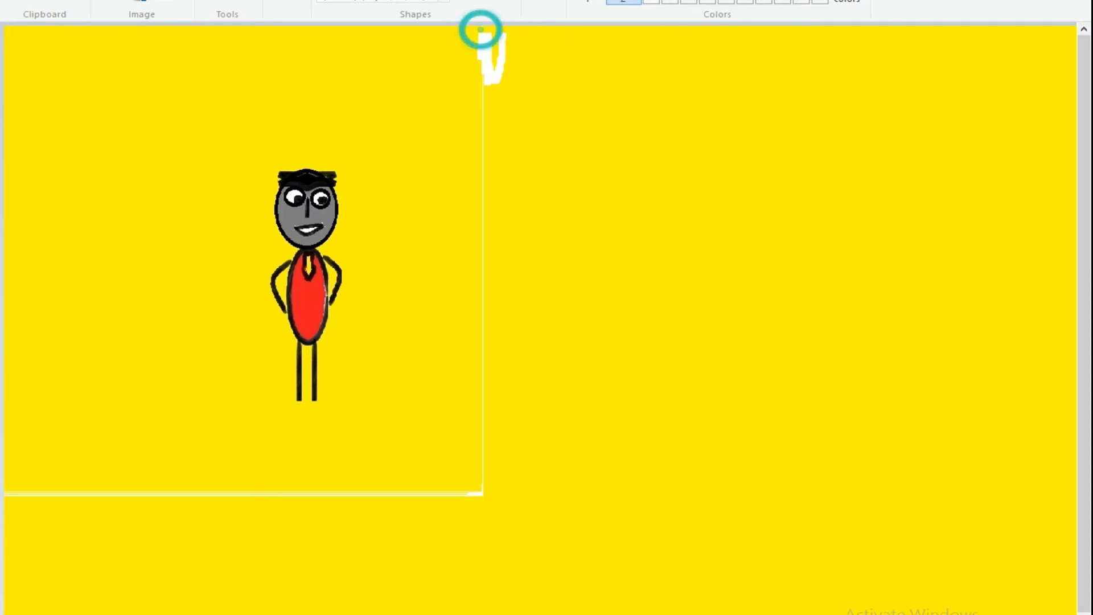
pyautogui.moveTo(509, 32); pyautogui.dragTo(468, 55)
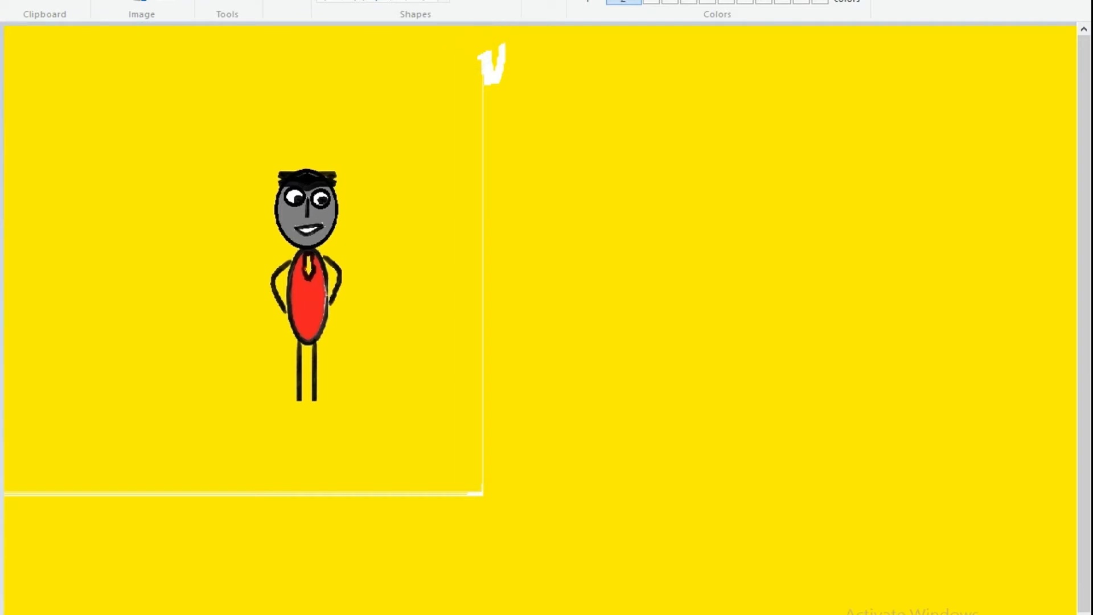
pyautogui.moveTo(468, 32)
pyautogui.mouseDown()
pyautogui.moveTo(502, 56)
pyautogui.moveTo(473, 81)
pyautogui.moveTo(482, 162)
pyautogui.moveTo(465, 358)
pyautogui.moveTo(487, 488)
pyautogui.moveTo(253, 502)
pyautogui.moveTo(24, 497)
pyautogui.mouseUp()
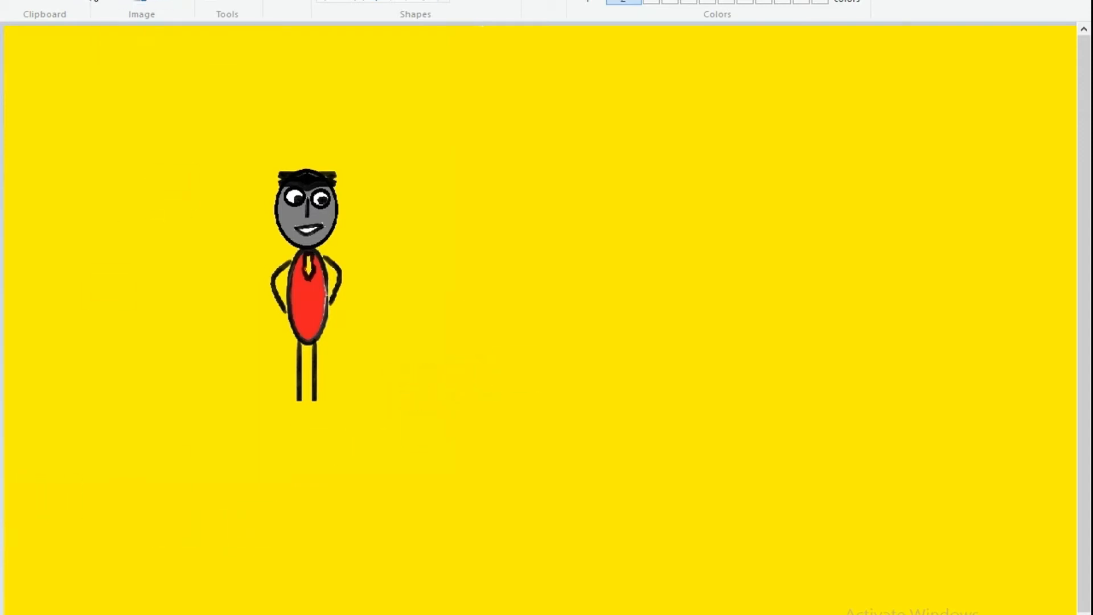
# - Select the cartoon man with a rectangular selection, then paste a copy and place it to his right
pyautogui.click(123, 1)
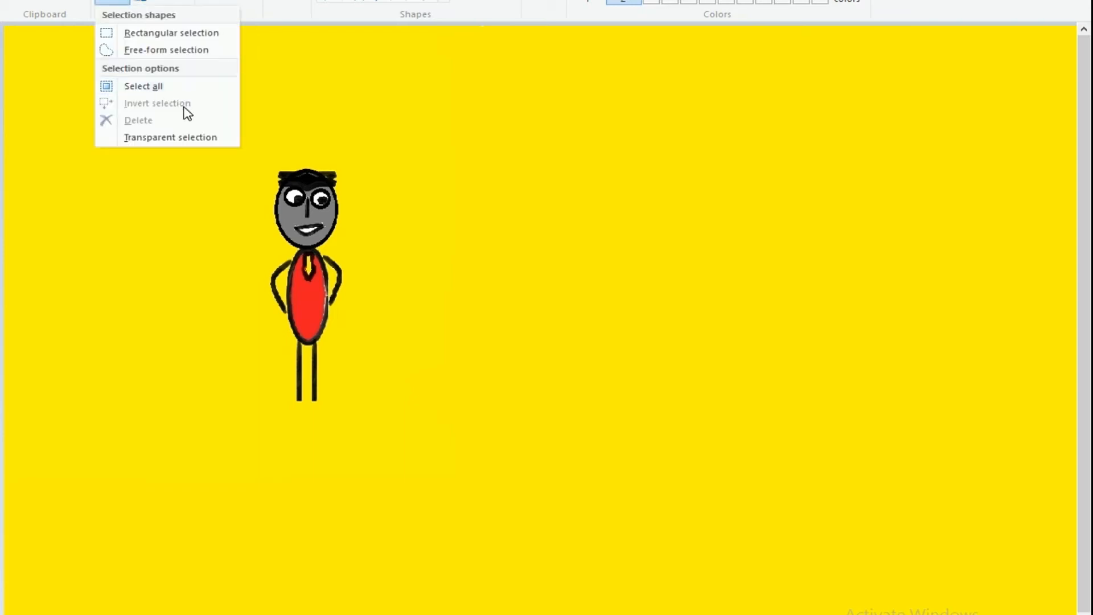
pyautogui.click(177, 34)
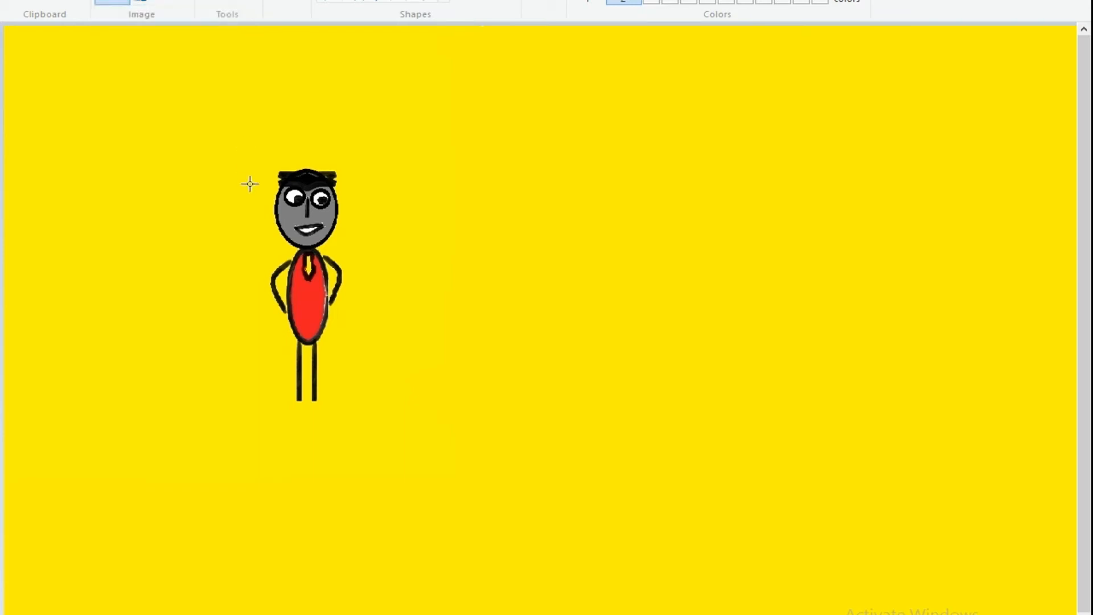
pyautogui.moveTo(268, 170); pyautogui.dragTo(320, 224)
pyautogui.click(235, 167)
pyautogui.rightClick(236, 167)
pyautogui.click(244, 136)
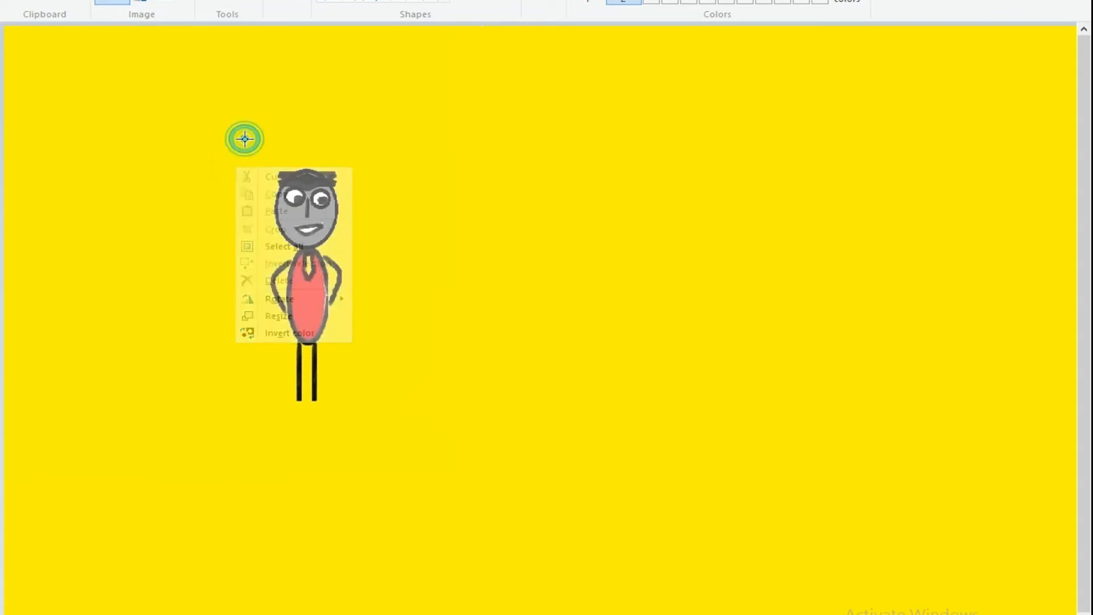
pyautogui.moveTo(253, 161); pyautogui.dragTo(360, 414)
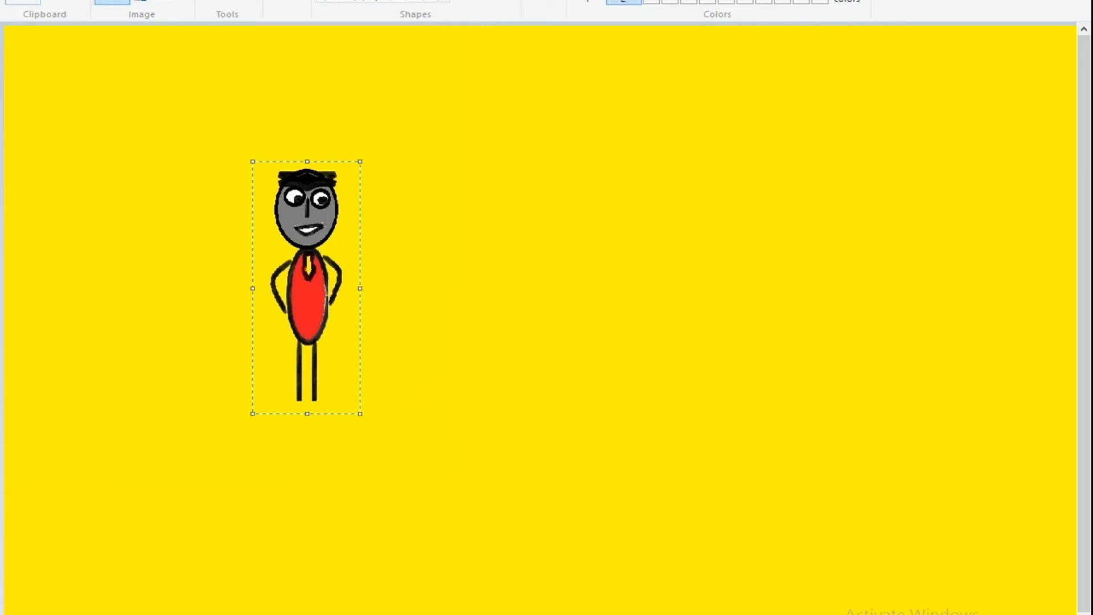
pyautogui.hotkey('ctrl', 'c')
pyautogui.hotkey('ctrl', 'v')
pyautogui.moveTo(78, 106); pyautogui.dragTo(476, 238)
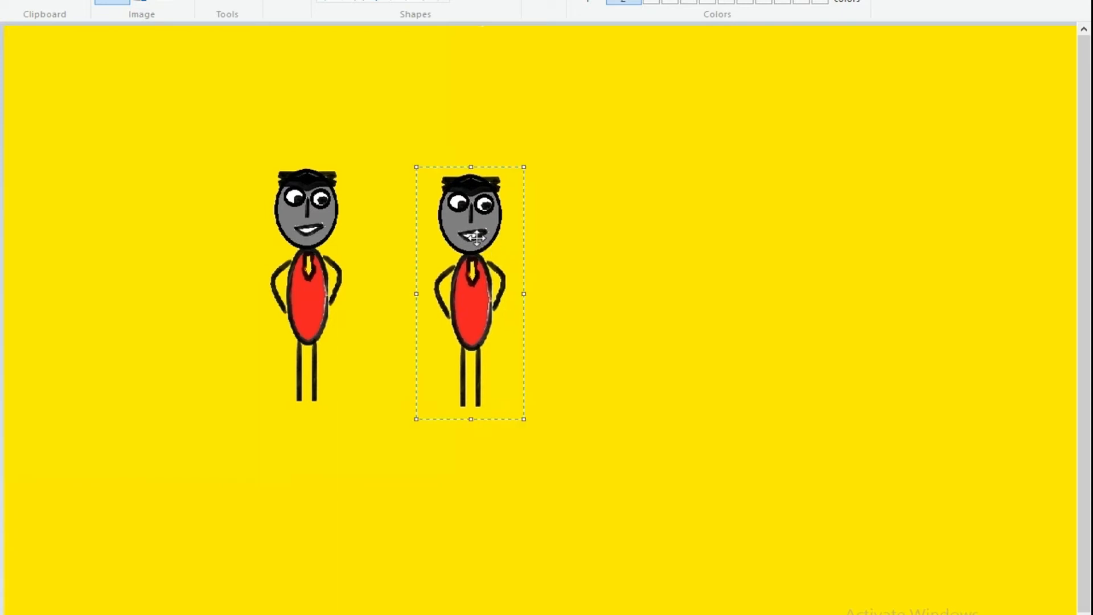
# - Mirror the copied man by rotating left 90°, flipping vertically and rotating right 90°
pyautogui.click(172, 3)
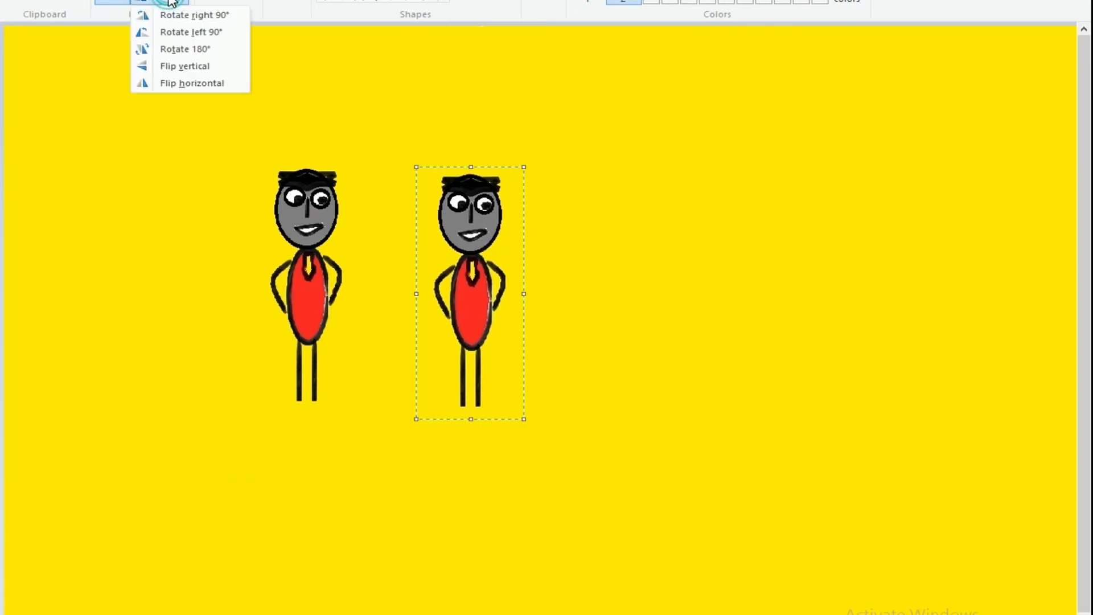
pyautogui.click(177, 32)
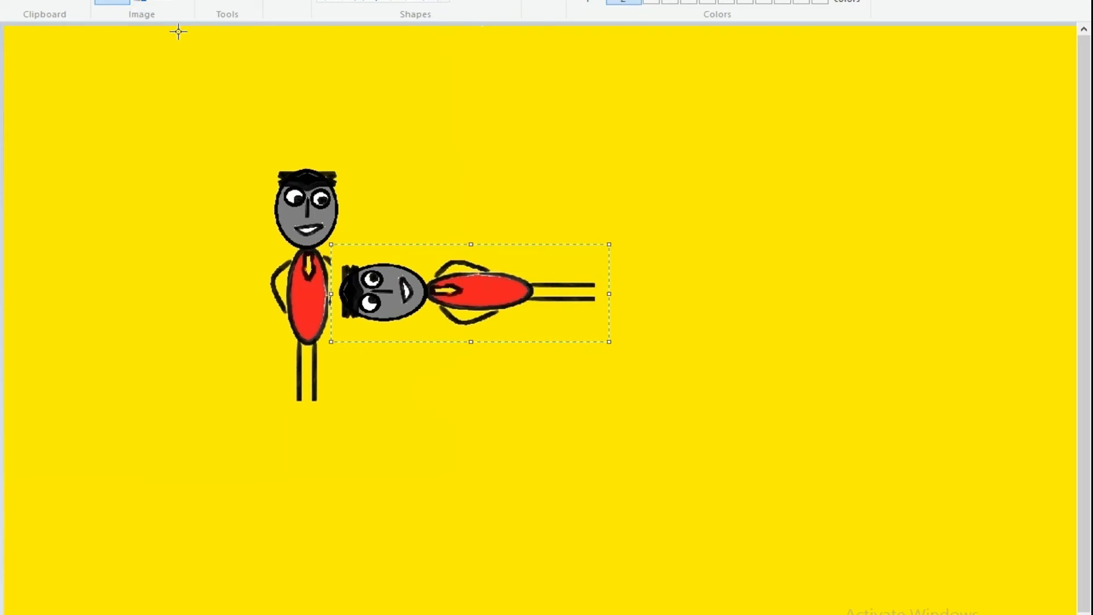
pyautogui.click(172, 3)
pyautogui.click(184, 67)
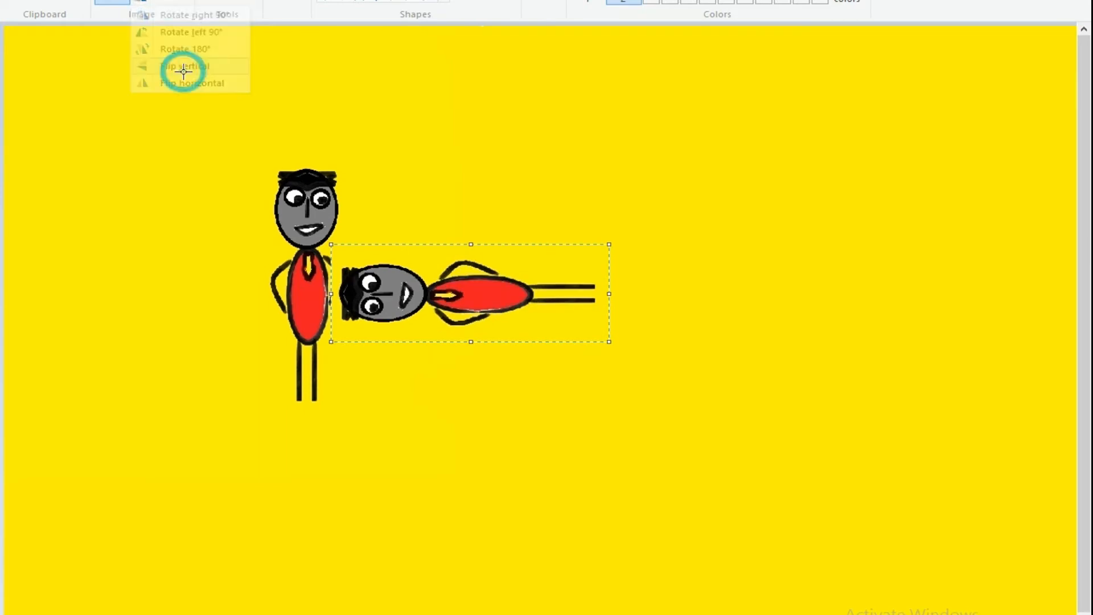
pyautogui.click(168, 3)
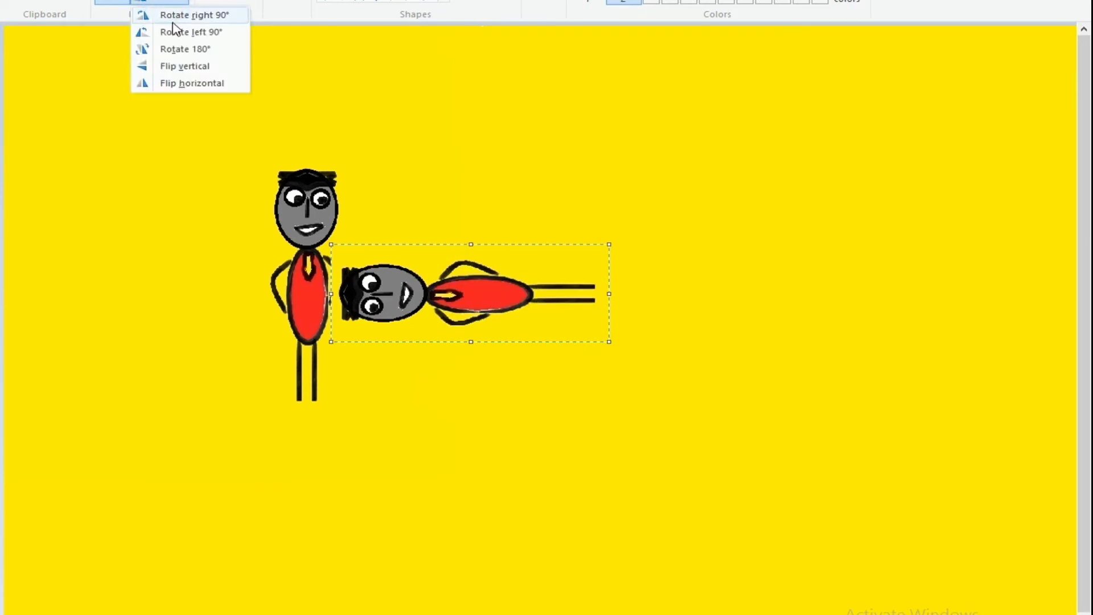
pyautogui.click(176, 19)
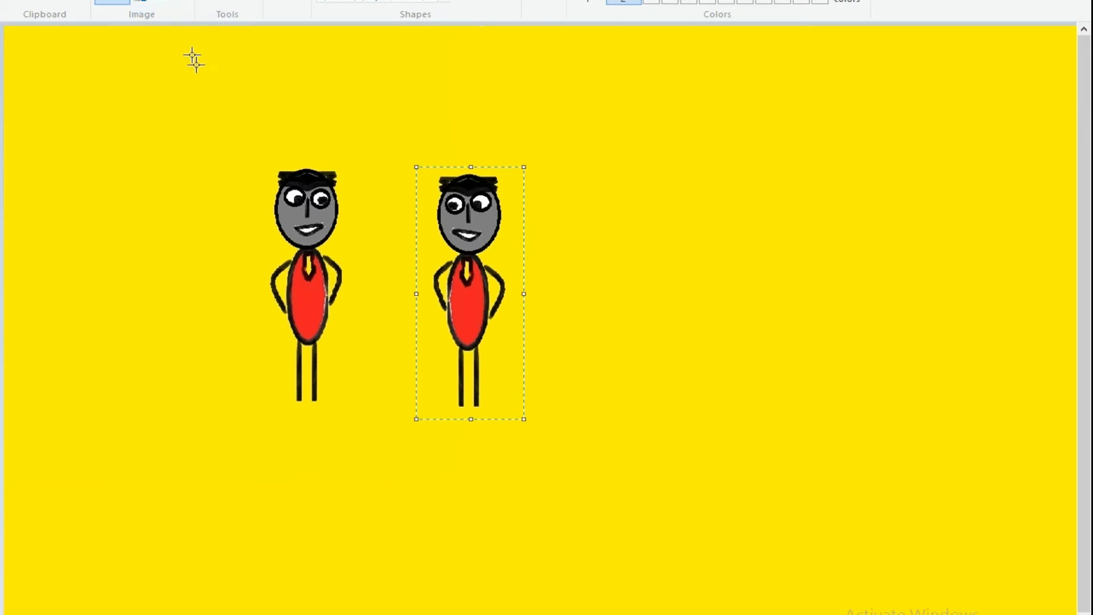
# - Turn the copied man upside down with a vertical flip, and flip him horizontally as well
pyautogui.click(168, 2)
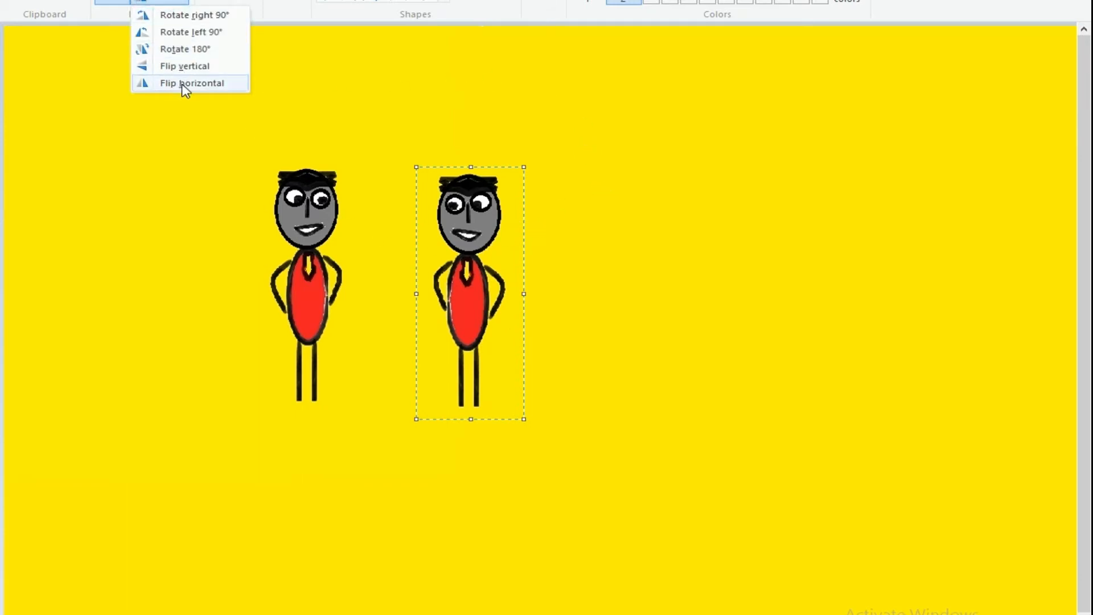
pyautogui.click(185, 65)
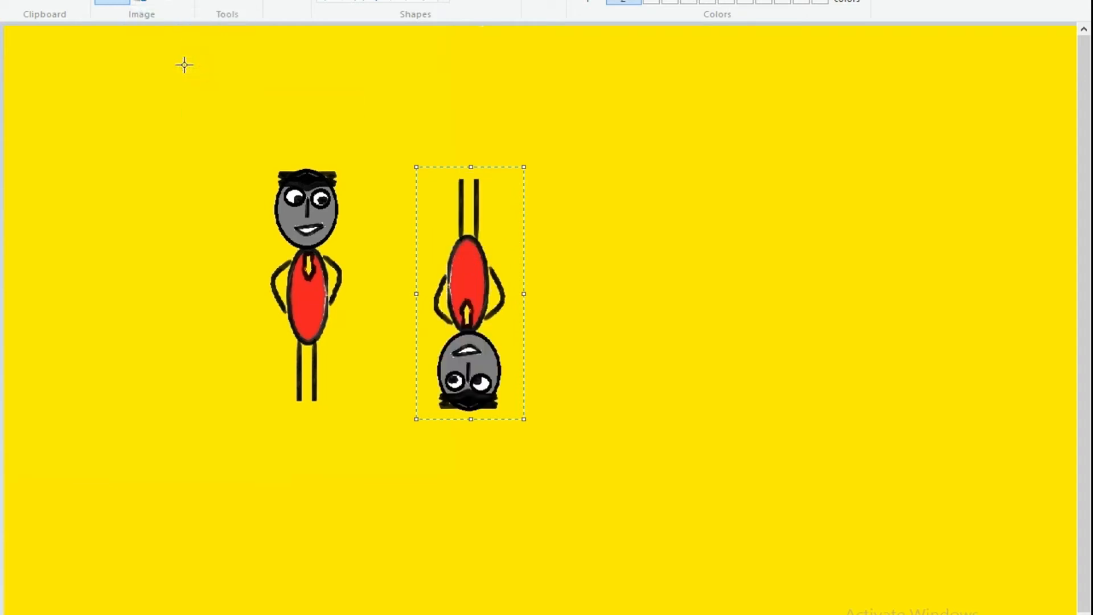
pyautogui.click(165, 9)
pyautogui.click(187, 87)
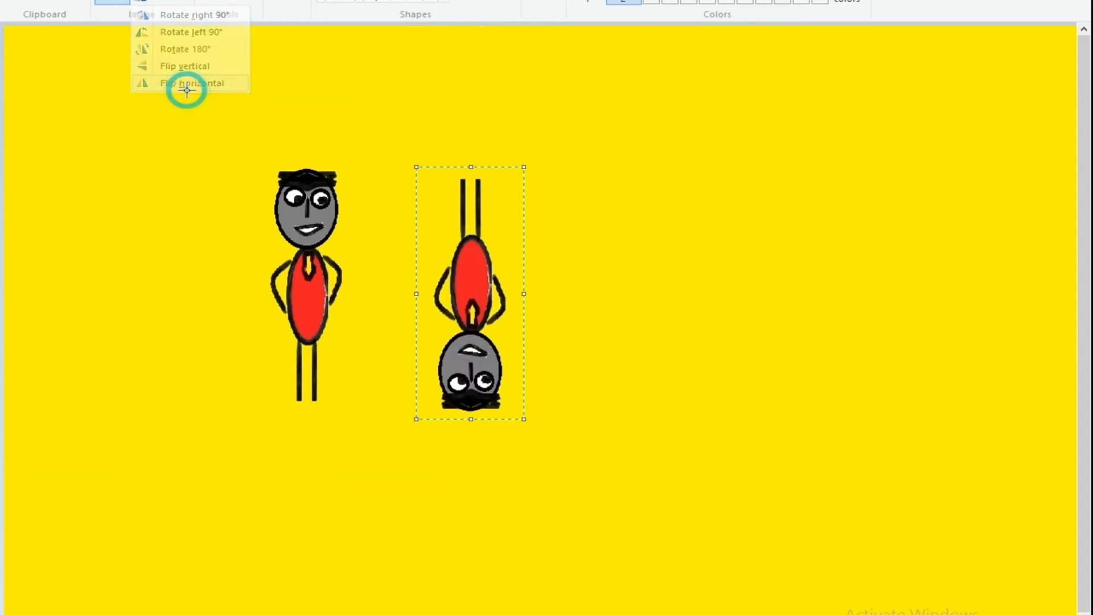
# - Rotate the copied man right 90° and back left 90°, and stand him upright with a vertical flip
pyautogui.click(172, 8)
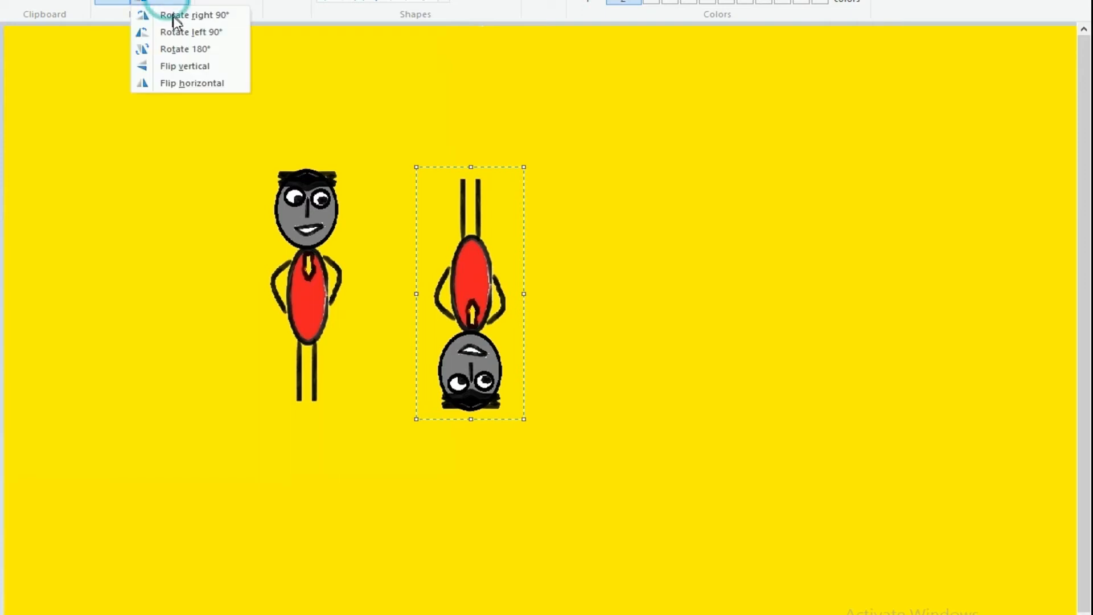
pyautogui.click(175, 17)
pyautogui.click(172, 7)
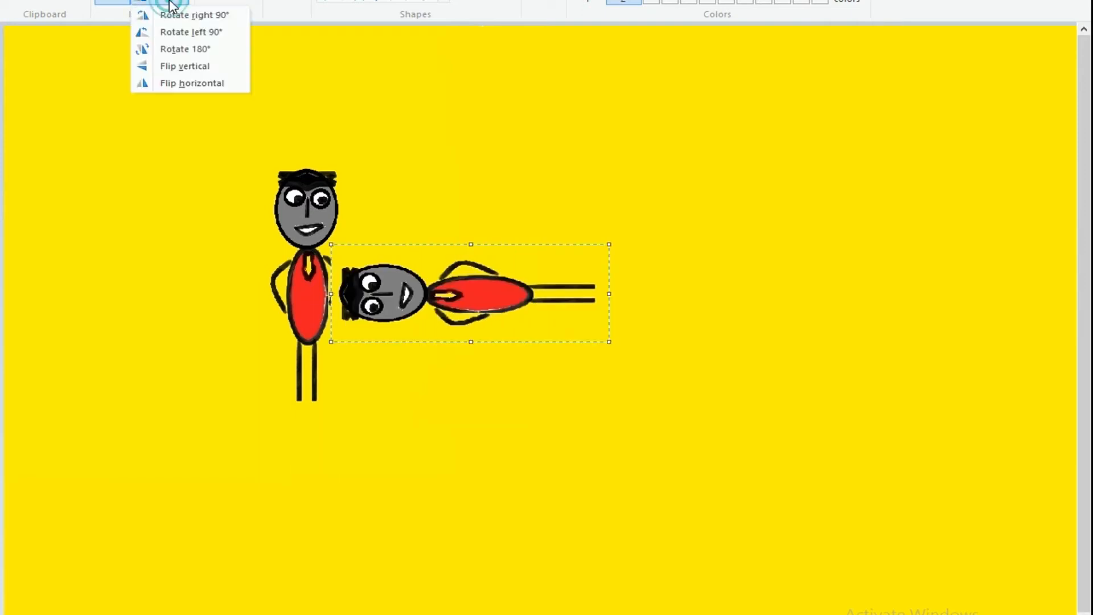
pyautogui.click(176, 31)
pyautogui.click(171, 7)
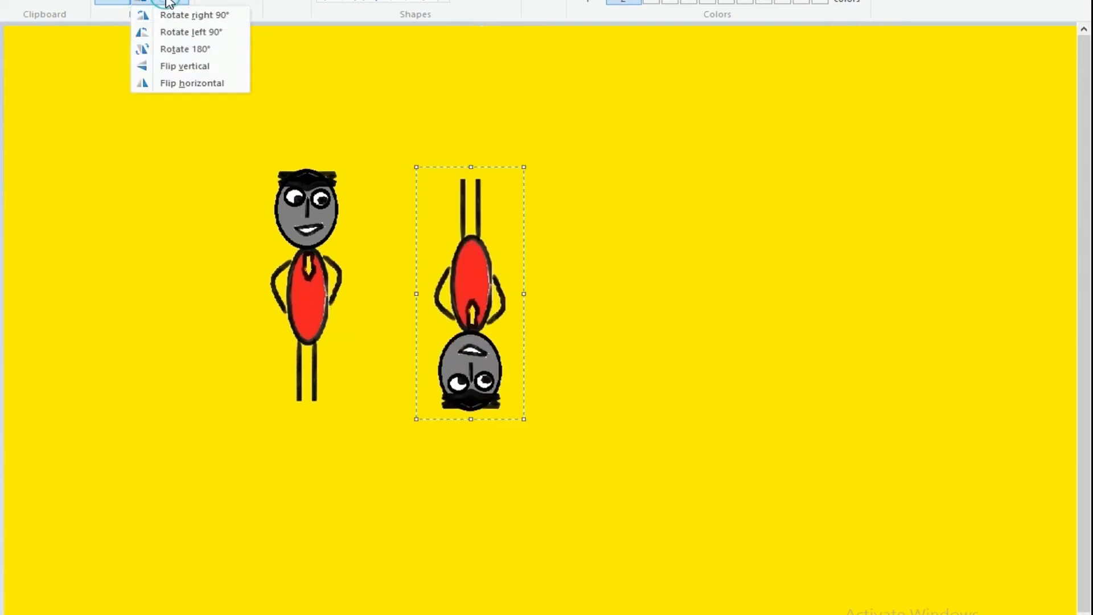
pyautogui.click(181, 66)
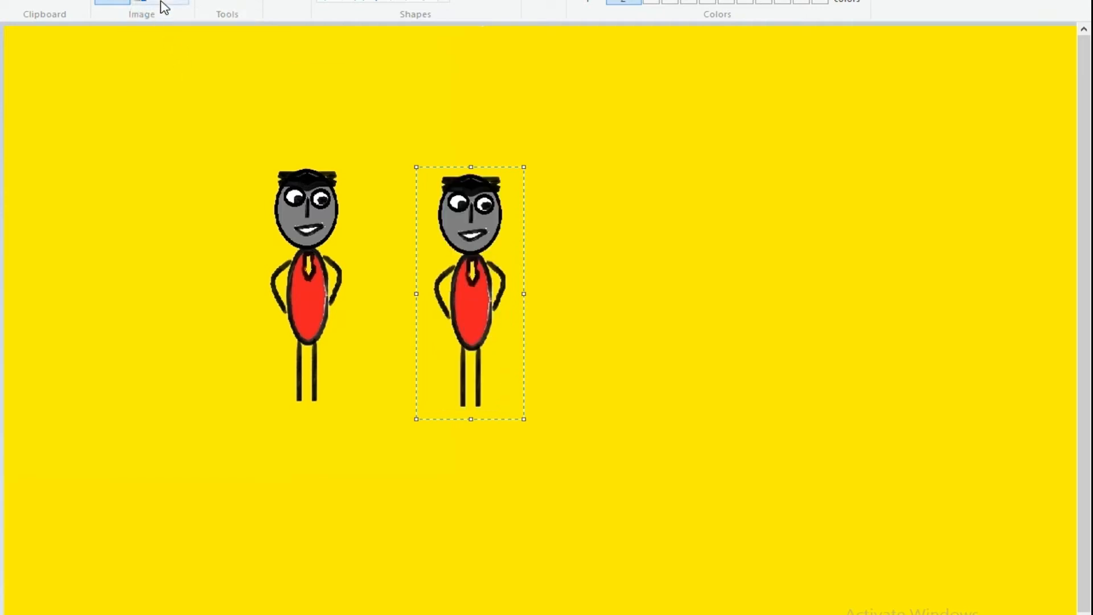
# - Flip the copied man horizontally so he mirrors the original, and move him slightly further right
pyautogui.click(162, 6)
pyautogui.click(193, 84)
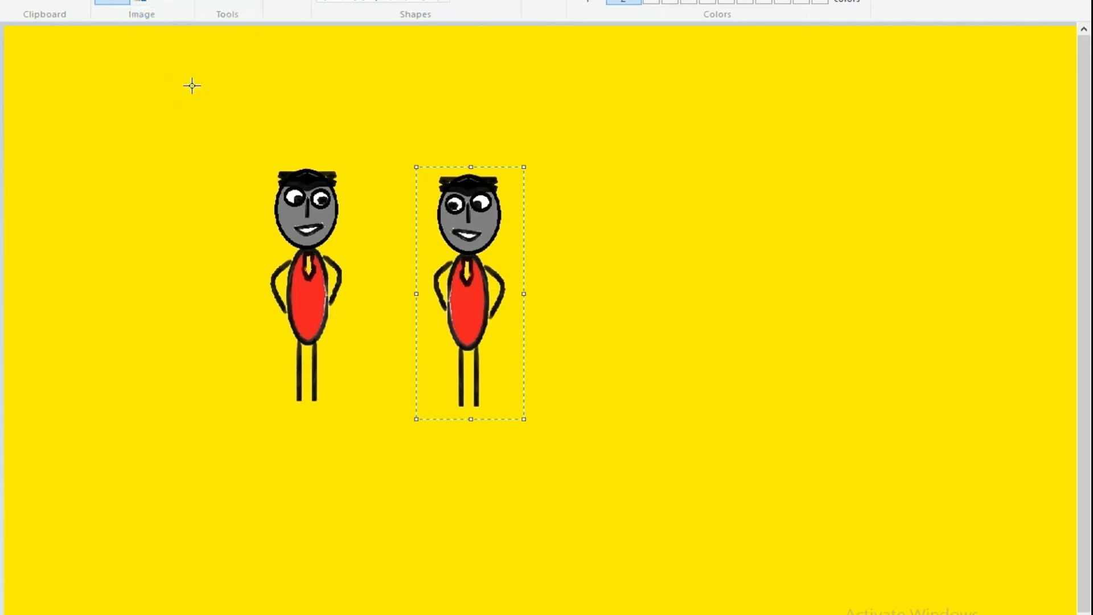
pyautogui.click(165, 6)
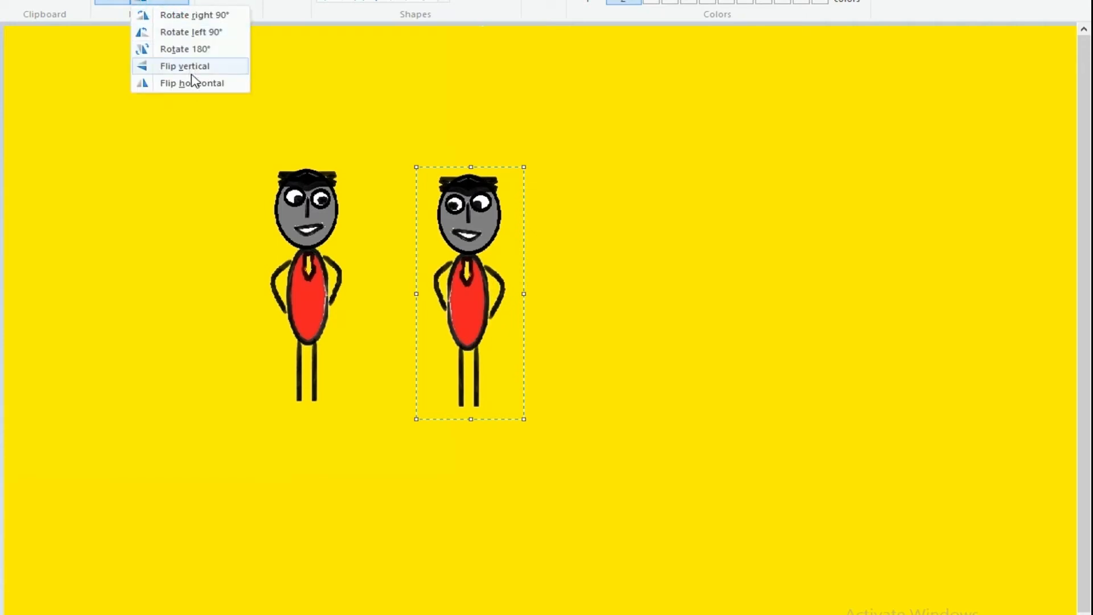
pyautogui.click(193, 84)
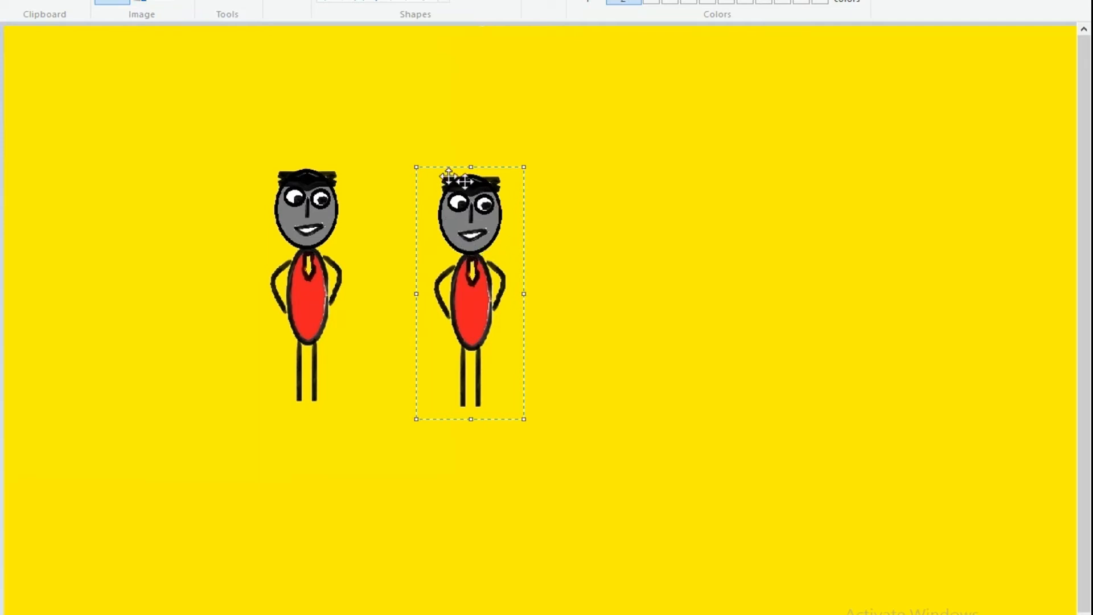
pyautogui.click(174, 4)
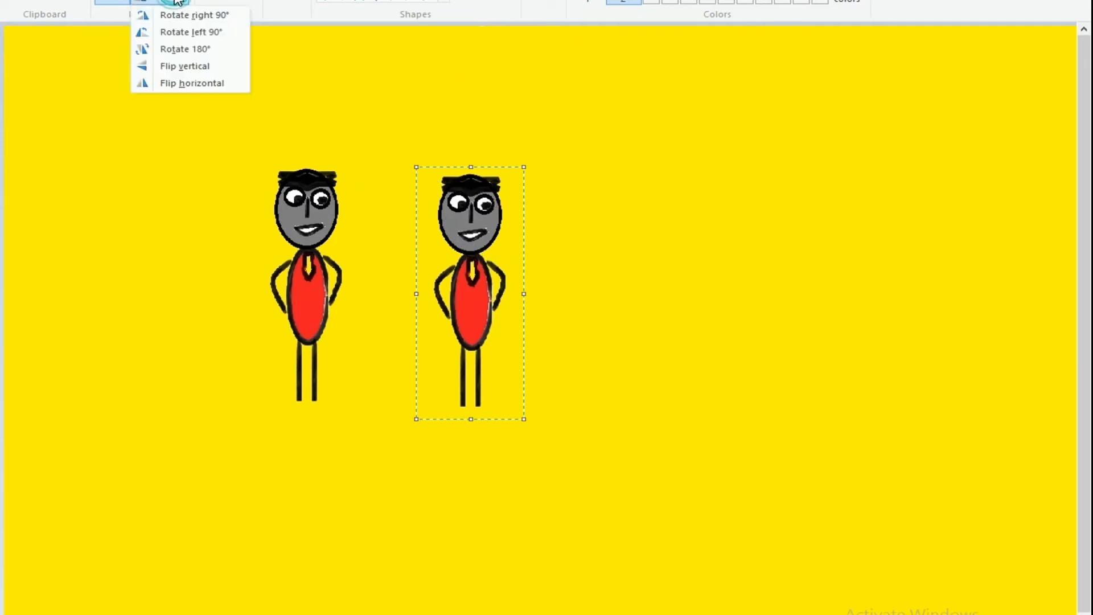
pyautogui.click(204, 84)
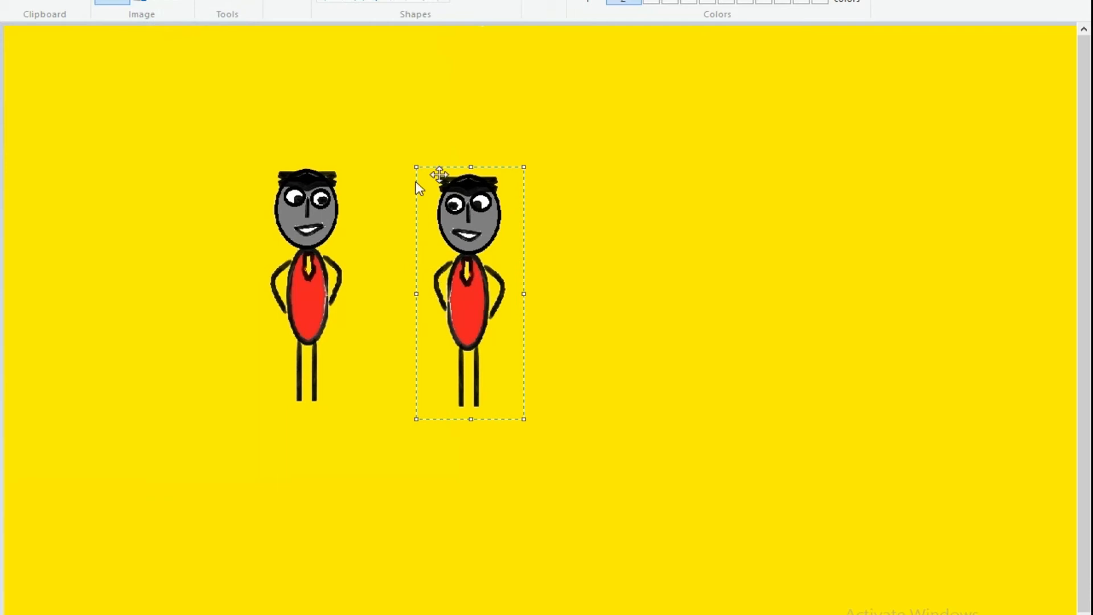
pyautogui.moveTo(510, 252); pyautogui.dragTo(543, 254)
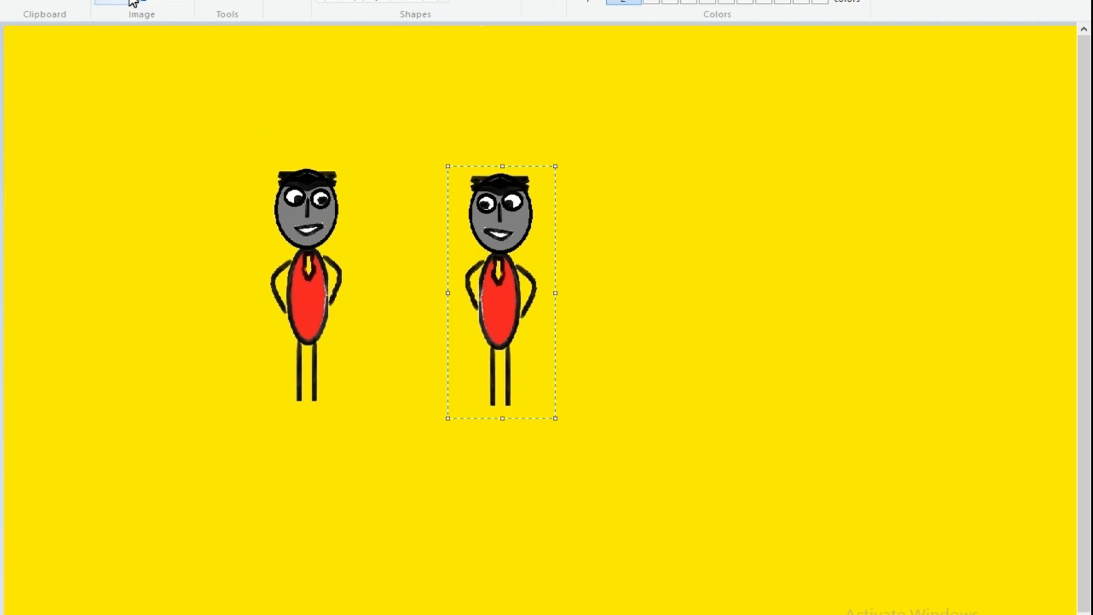
pyautogui.click(649, 217)
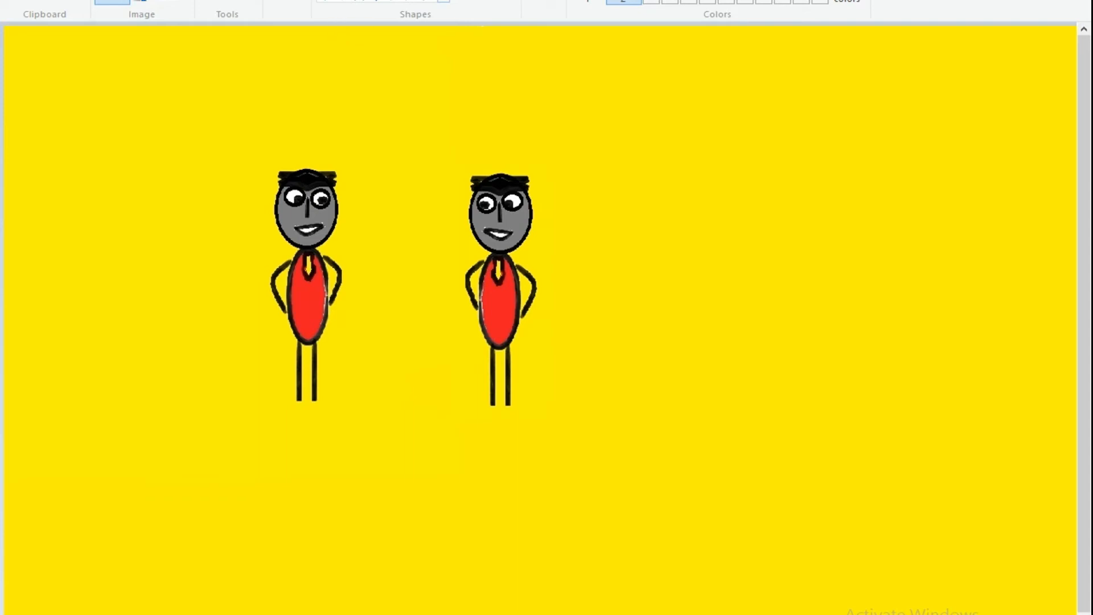
# - Draw a brown curve arching upward like a hill between the canvas's left edge and the first man
pyautogui.click(323, 2)
pyautogui.click(22, 259)
pyautogui.moveTo(12, 260); pyautogui.dragTo(232, 274)
pyautogui.moveTo(112, 268); pyautogui.dragTo(163, 164)
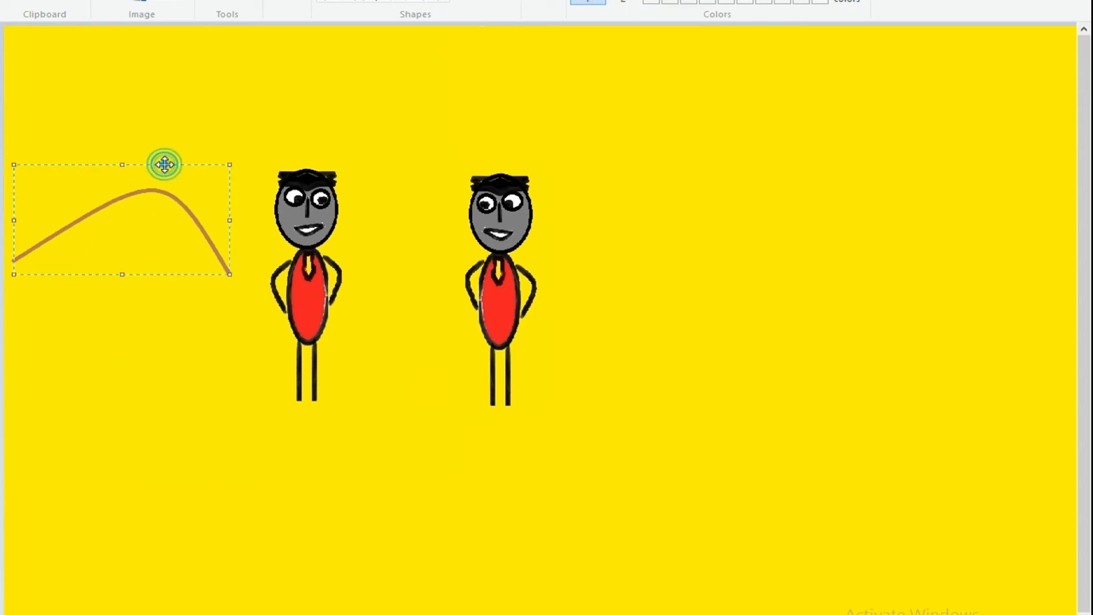
# - Try to extend the brown hill line between and beside the two men, and undo all the curves drawn so far
pyautogui.click(195, 146)
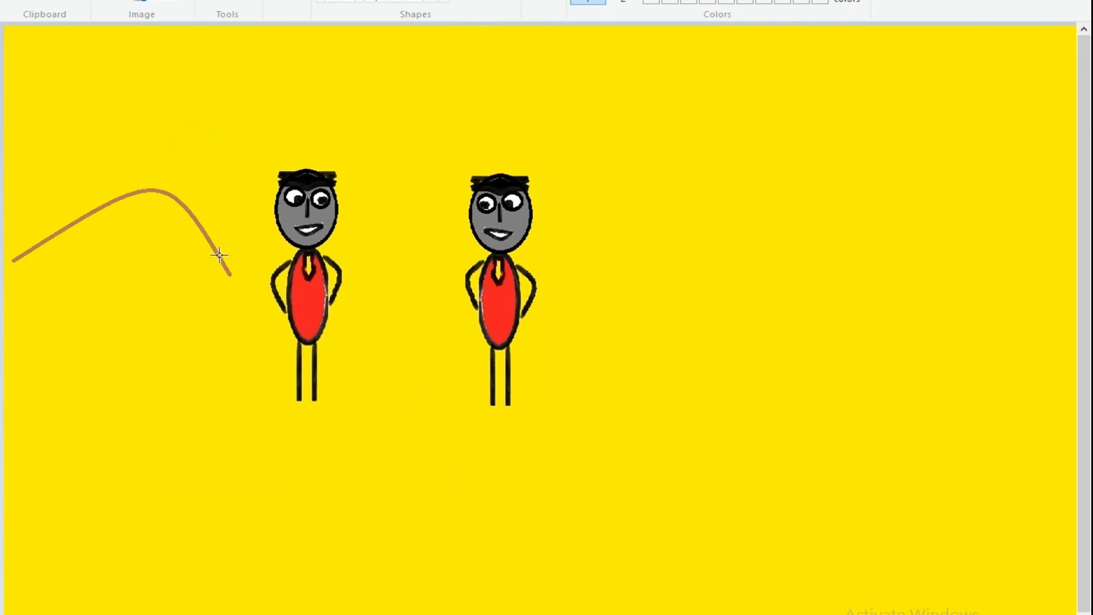
pyautogui.moveTo(231, 273)
pyautogui.mouseDown()
pyautogui.moveTo(279, 255)
pyautogui.moveTo(222, 207)
pyautogui.moveTo(237, 171)
pyautogui.moveTo(234, 274)
pyautogui.moveTo(256, 246)
pyautogui.moveTo(248, 263)
pyautogui.mouseUp()
pyautogui.click(236, 323)
pyautogui.moveTo(350, 255)
pyautogui.mouseDown()
pyautogui.moveTo(448, 254)
pyautogui.moveTo(396, 231)
pyautogui.moveTo(406, 121)
pyautogui.mouseUp()
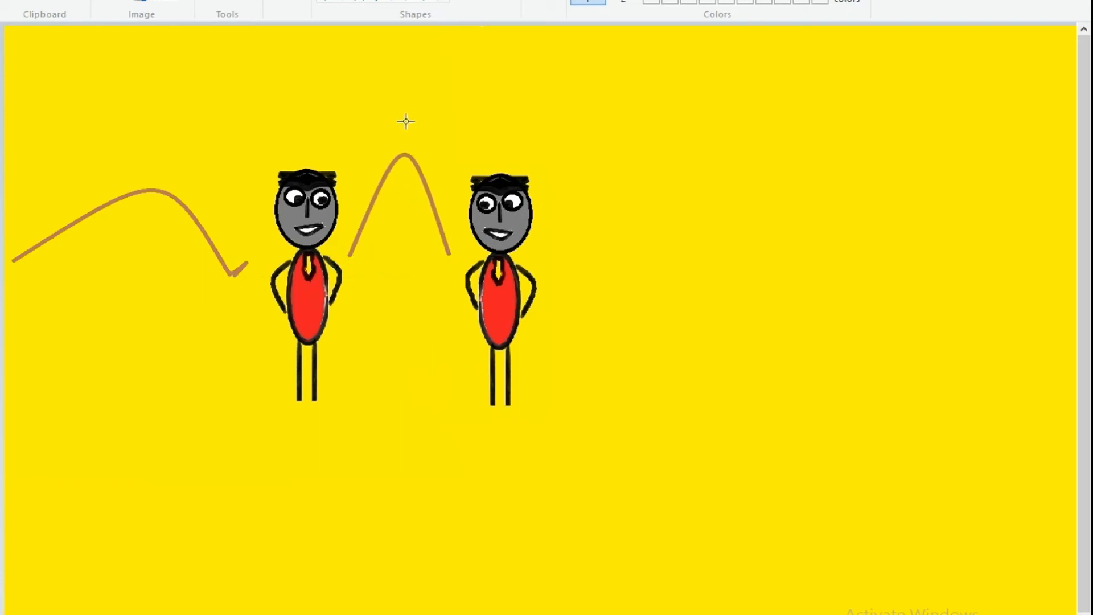
pyautogui.moveTo(558, 232); pyautogui.dragTo(538, 256)
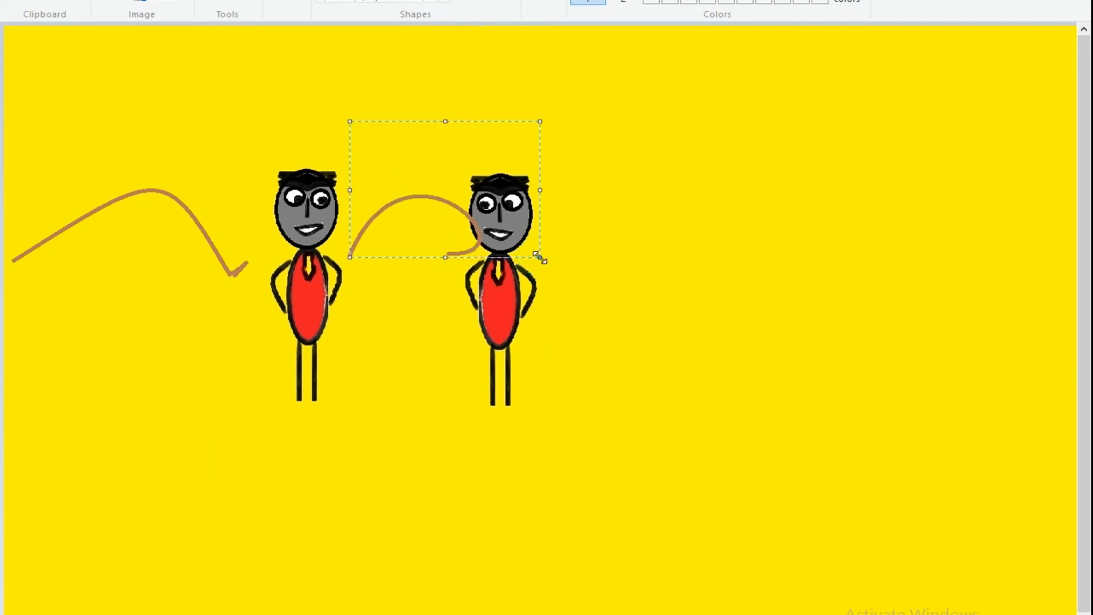
pyautogui.press('Delete')
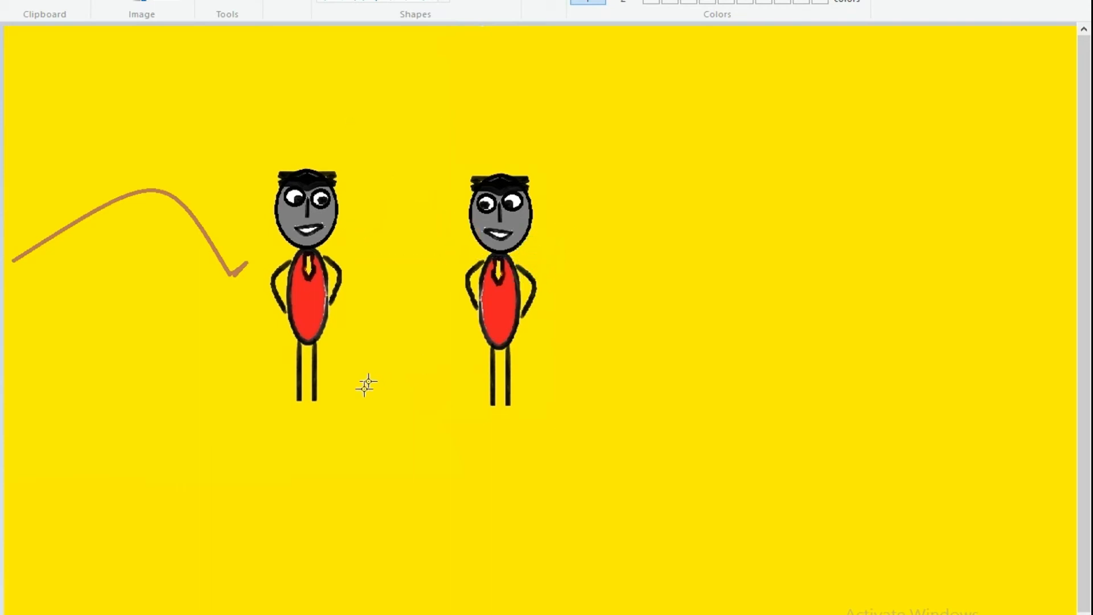
pyautogui.moveTo(554, 257); pyautogui.dragTo(953, 256)
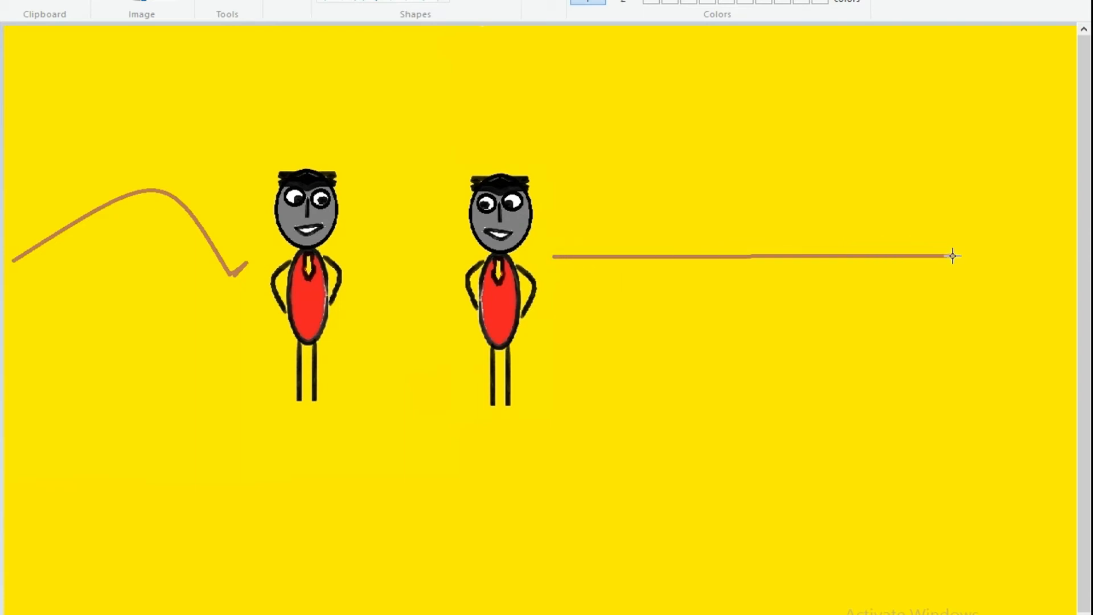
pyautogui.moveTo(741, 246); pyautogui.dragTo(752, 166)
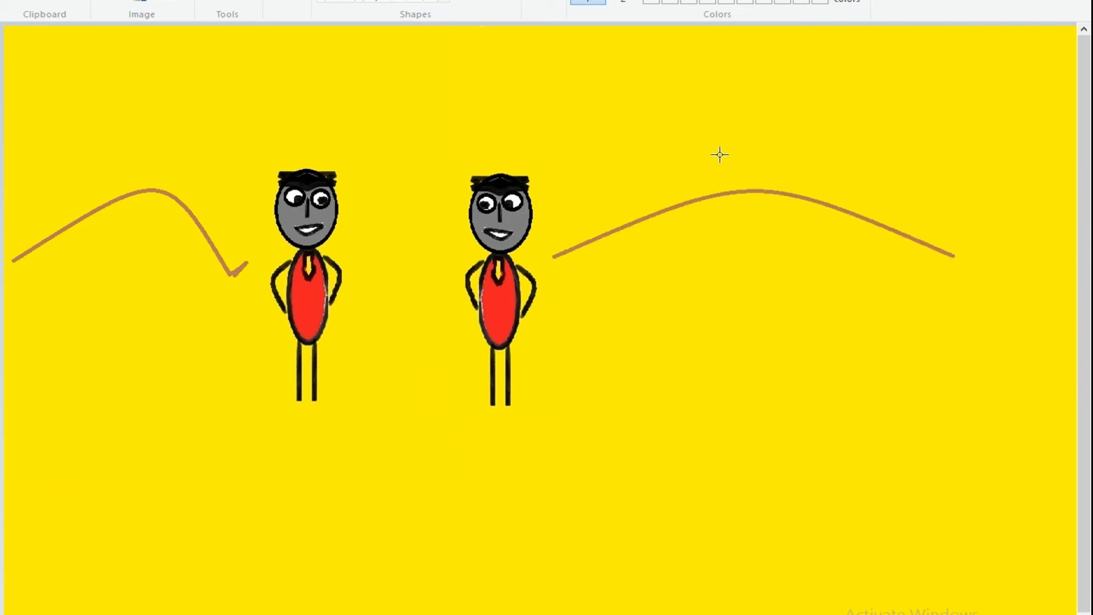
pyautogui.hotkey('ctrl', 'z')
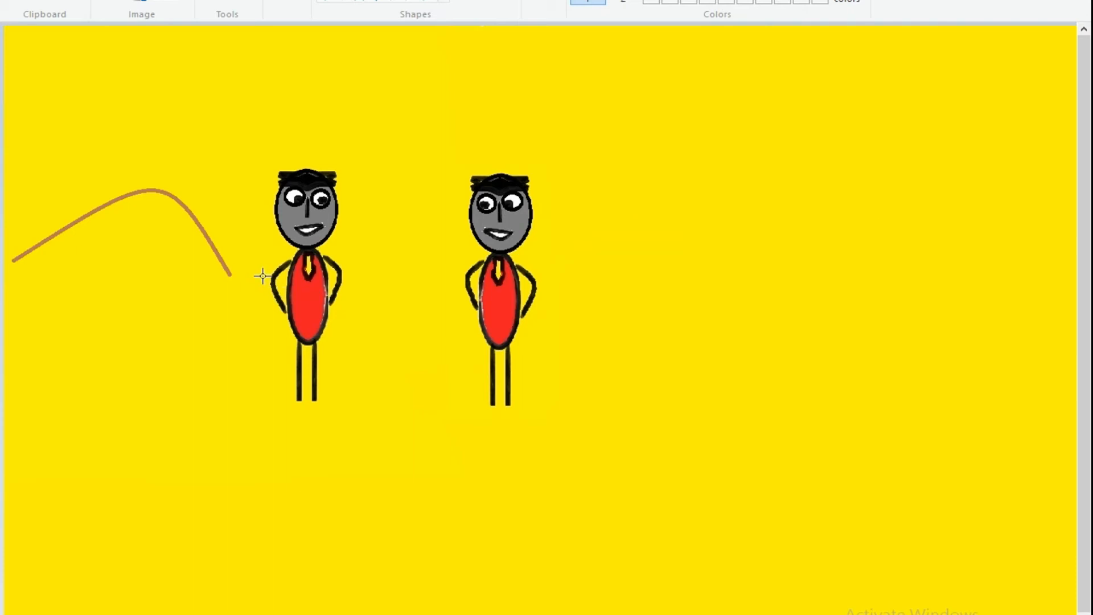
pyautogui.hotkey('ctrl', 'z')
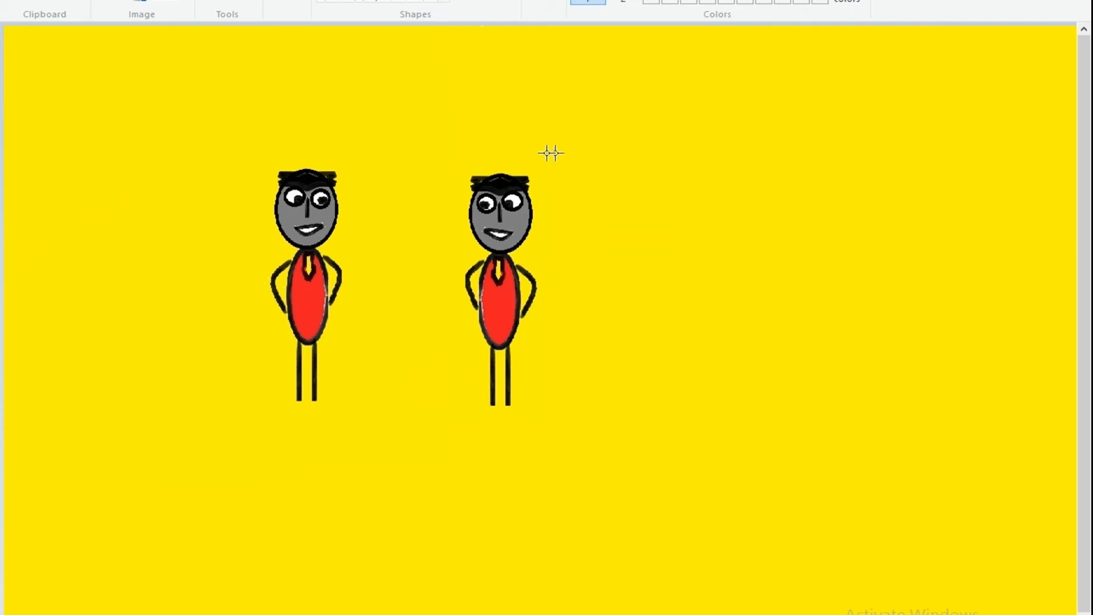
# - Draw two connected brown hill curves running from above the second man to the canvas's right edge
pyautogui.moveTo(477, 159); pyautogui.dragTo(854, 172)
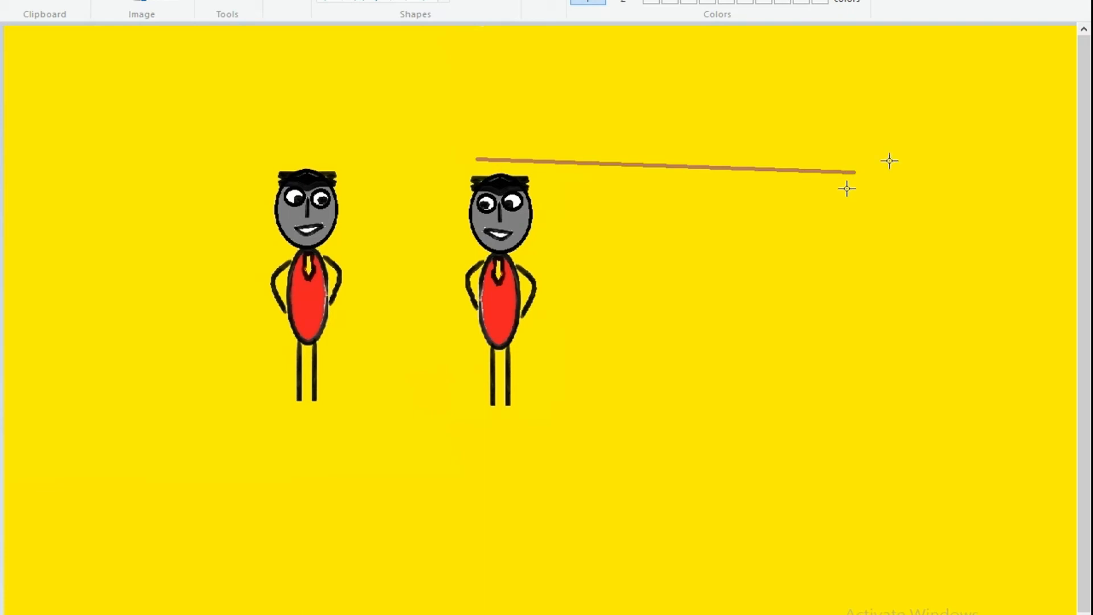
pyautogui.moveTo(712, 162); pyautogui.dragTo(764, 51)
pyautogui.click(764, 52)
pyautogui.click(927, 59)
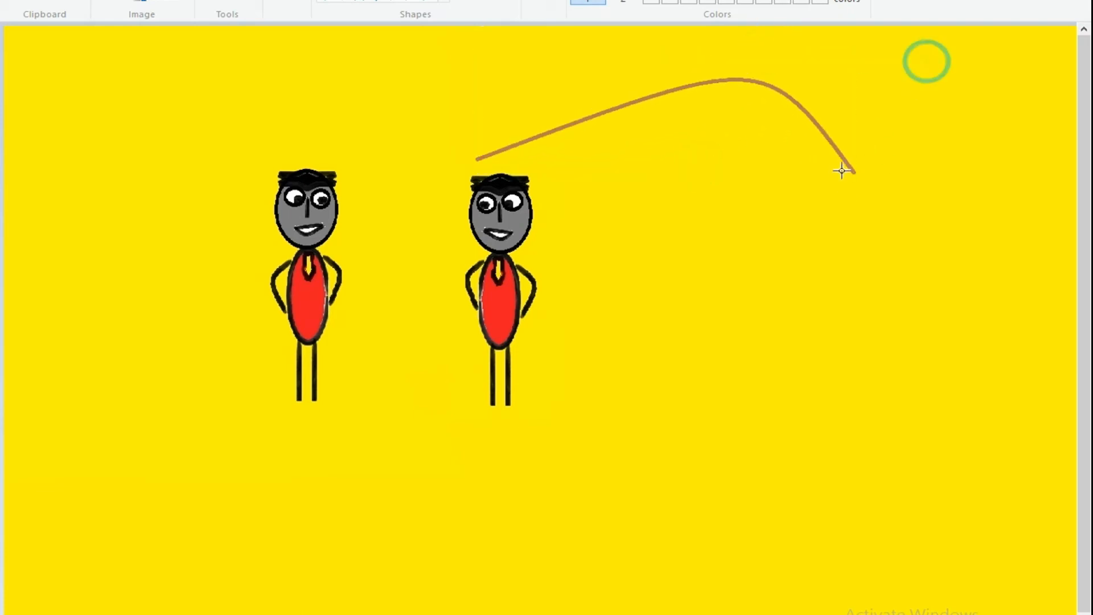
pyautogui.moveTo(851, 170); pyautogui.dragTo(1076, 167)
pyautogui.moveTo(971, 163); pyautogui.dragTo(971, 38)
pyautogui.click(796, 68)
# - Draw a brown hill curve above the first man, joined to the start of the hill line over the second man
pyautogui.click(478, 158)
pyautogui.moveTo(441, 158); pyautogui.dragTo(210, 152)
pyautogui.moveTo(320, 153); pyautogui.dragTo(329, 44)
pyautogui.click(274, 73)
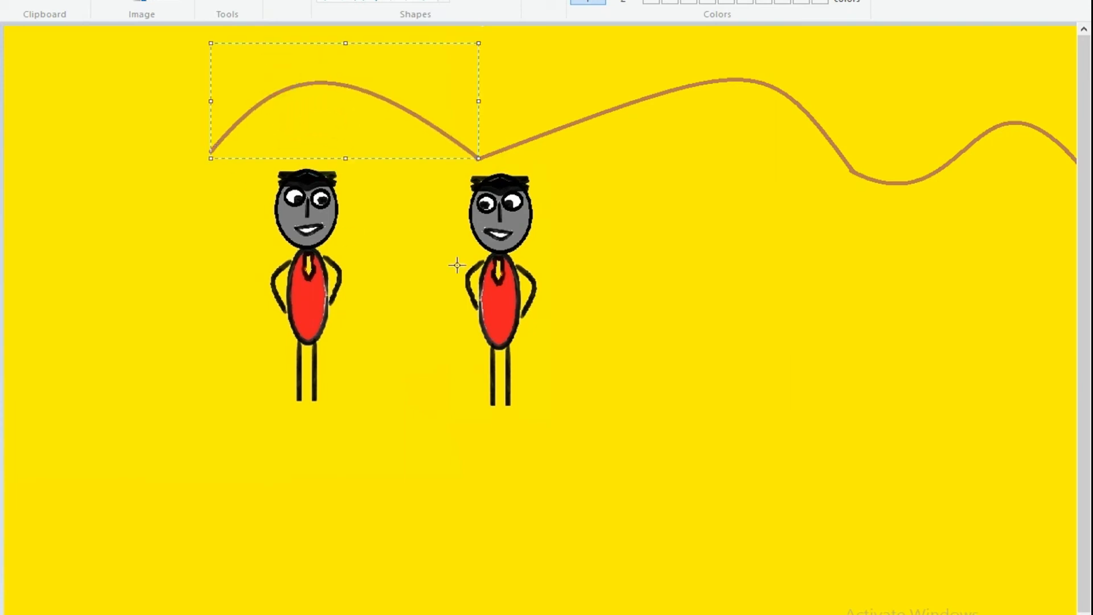
pyautogui.click(192, 154)
# - Try to draw a hill curve out to the canvas's left edge and switch to light blue, removing both attempts
pyautogui.moveTo(211, 151); pyautogui.dragTo(5, 165)
pyautogui.moveTo(78, 160); pyautogui.dragTo(54, 52)
pyautogui.click(54, 52)
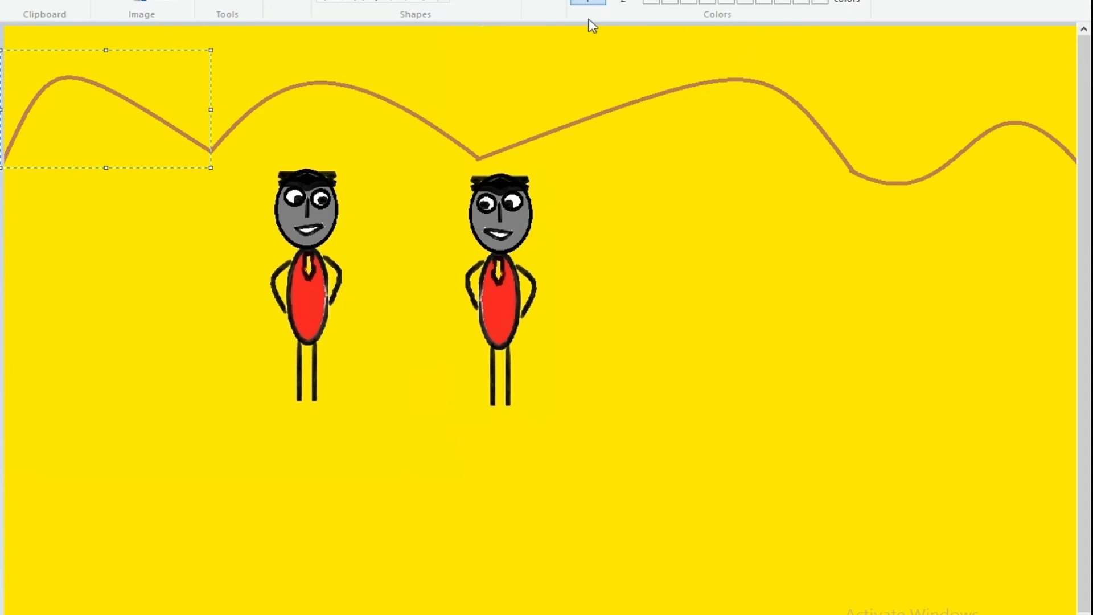
pyautogui.click(783, 1)
pyautogui.click(634, 53)
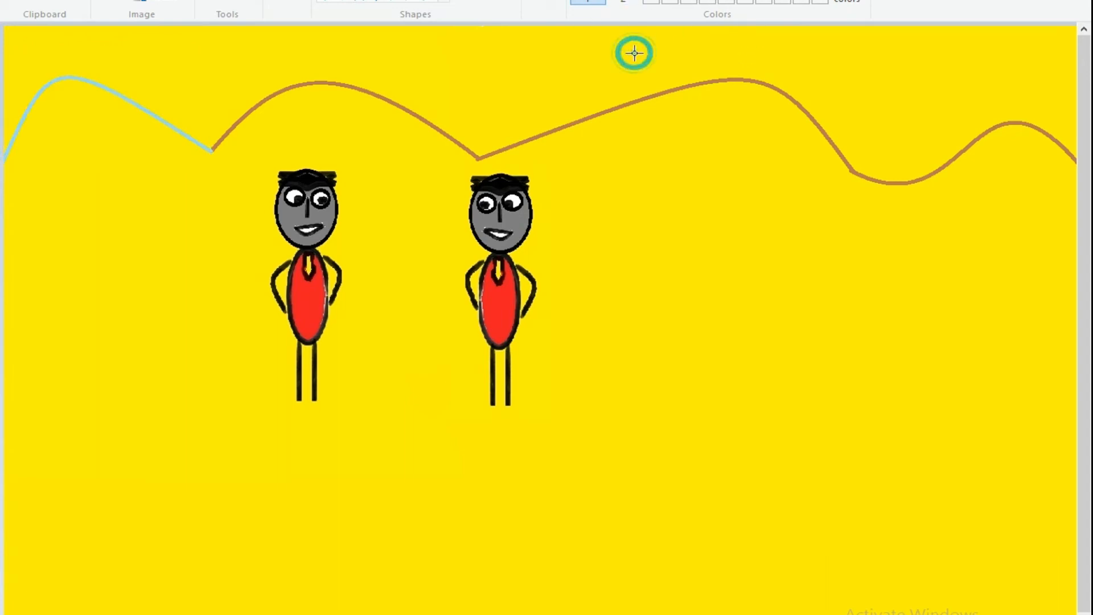
pyautogui.hotkey('ctrl', 'z')
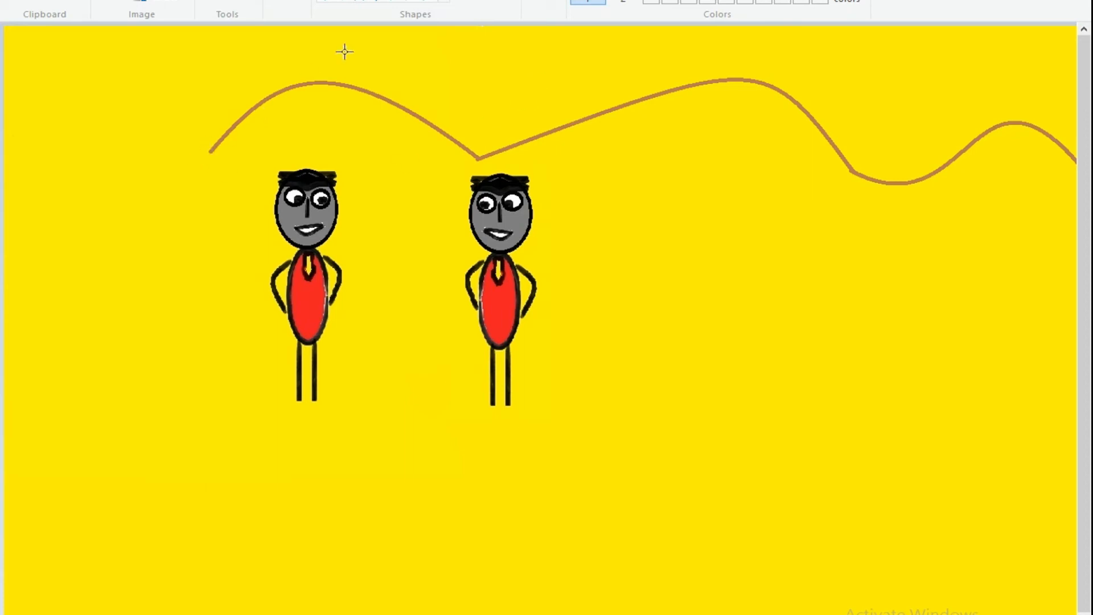
pyautogui.click(624, 1)
pyautogui.moveTo(212, 150)
pyautogui.mouseDown()
pyautogui.moveTo(15, 151)
pyautogui.moveTo(8, 140)
pyautogui.moveTo(73, 131)
pyautogui.moveTo(68, 77)
pyautogui.mouseUp()
pyautogui.click(92, 69)
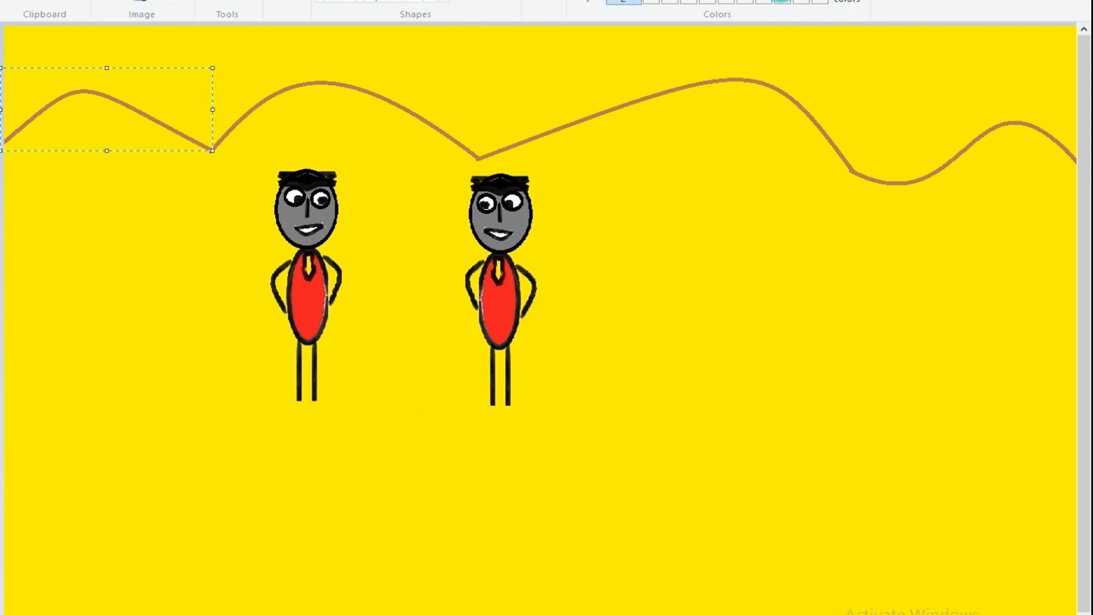
pyautogui.click(588, 1)
pyautogui.click(783, 1)
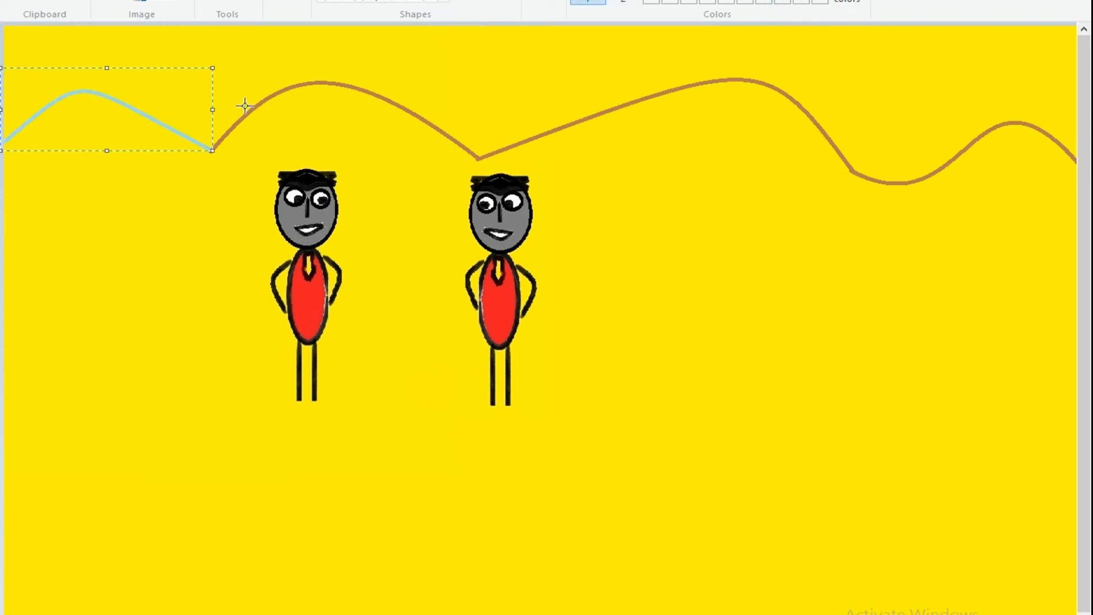
pyautogui.press('Delete')
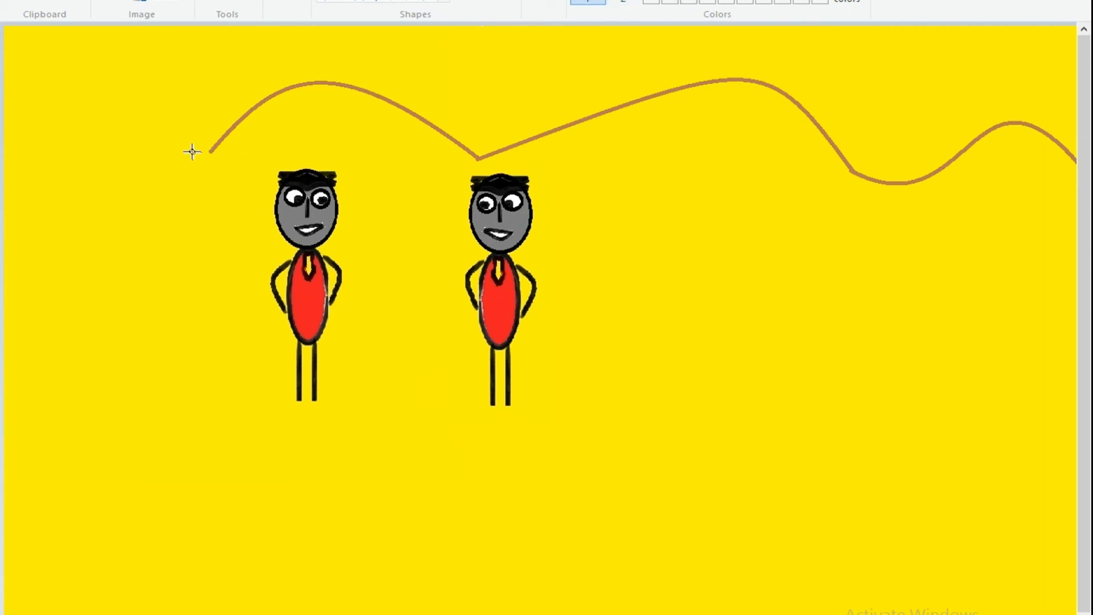
# - Draw a brown hill curve from the end of the first man's hill to the canvas's left edge
pyautogui.moveTo(213, 151); pyautogui.dragTo(5, 155)
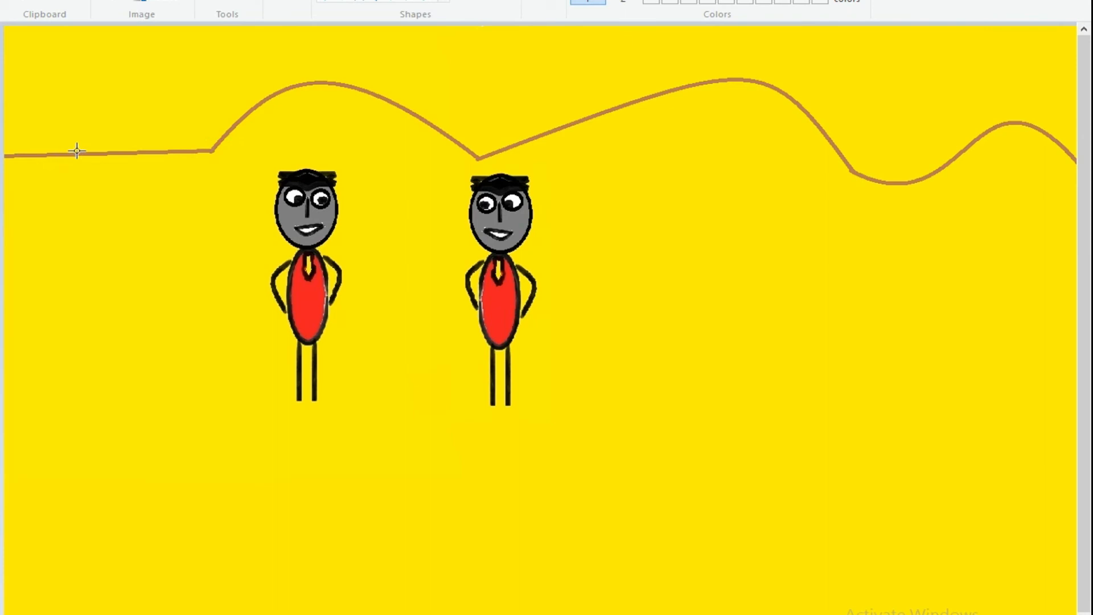
pyautogui.moveTo(77, 149); pyautogui.dragTo(78, 69)
pyautogui.click(246, 61)
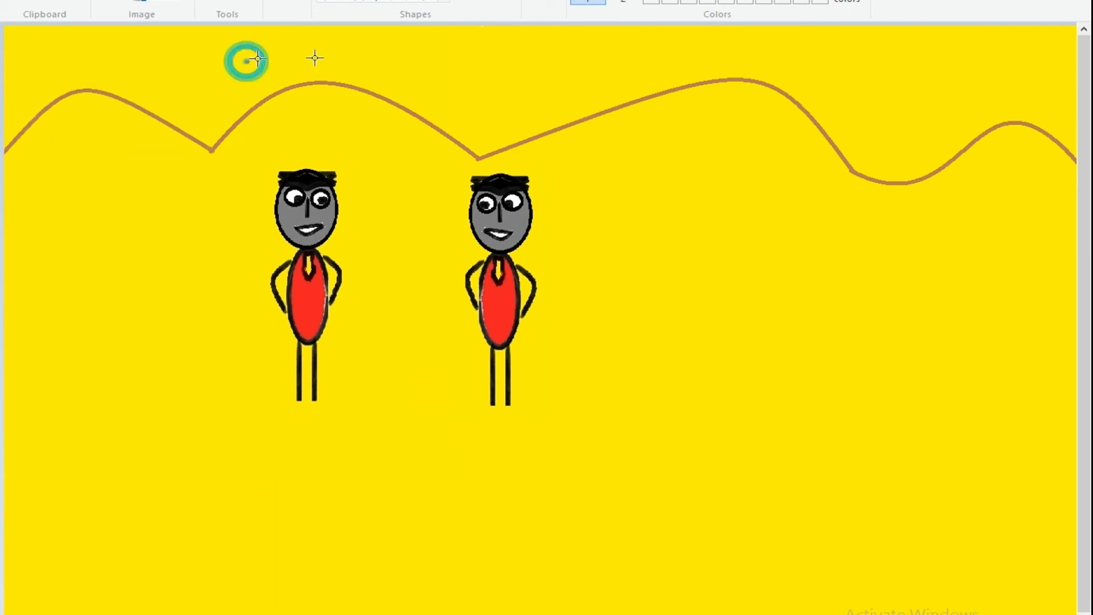
# - Fill the sky above the two left hills with light blue, and try filling the rest of the sky too
pyautogui.click(624, 2)
pyautogui.click(765, 2)
pyautogui.click(223, 42)
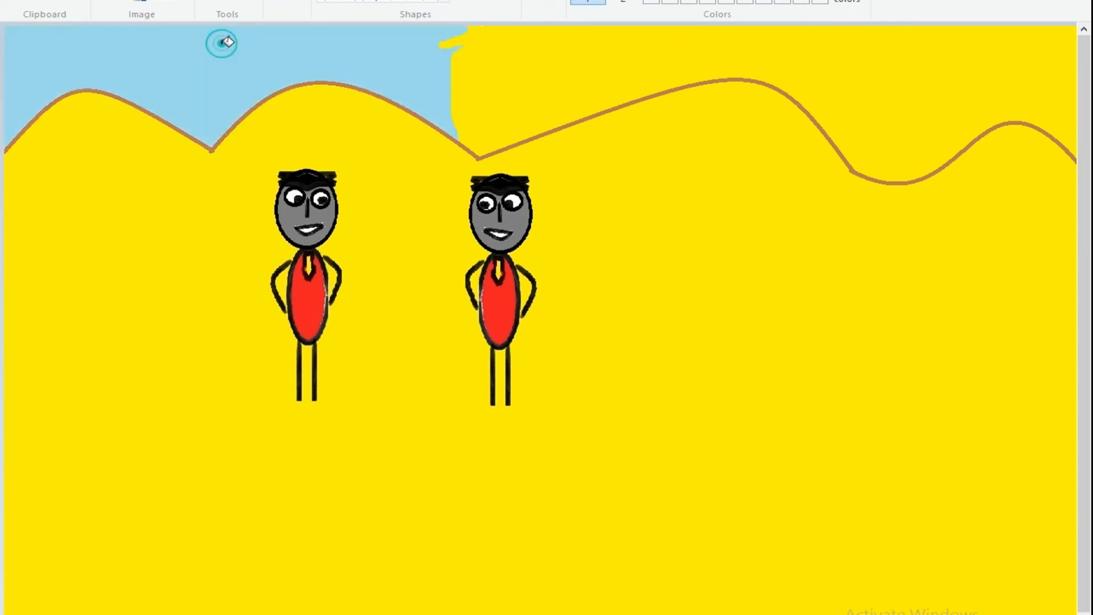
pyautogui.click(493, 71)
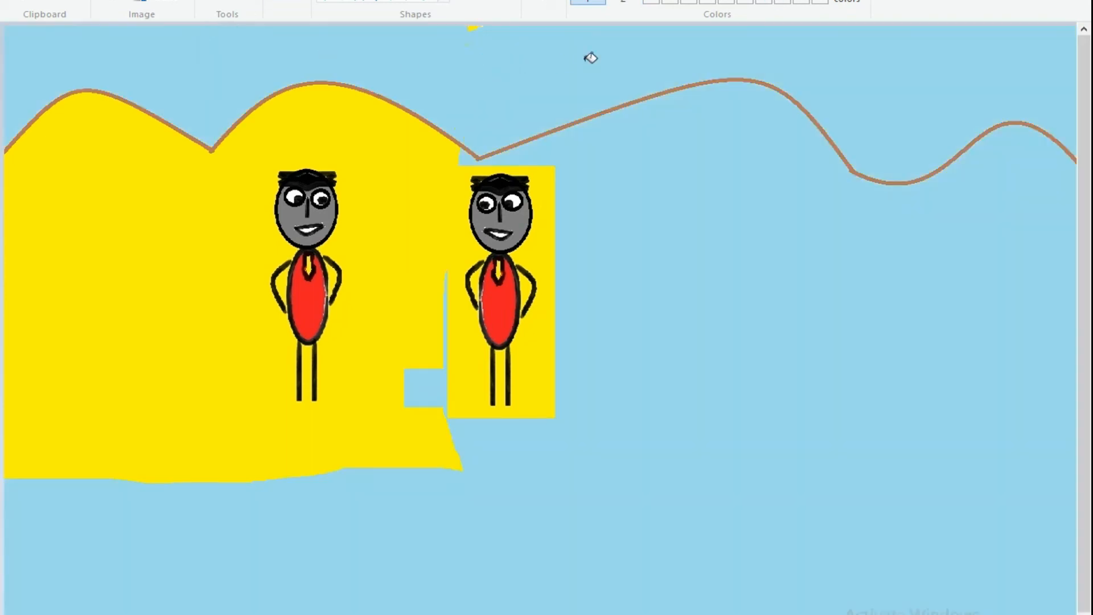
pyautogui.click(590, 57)
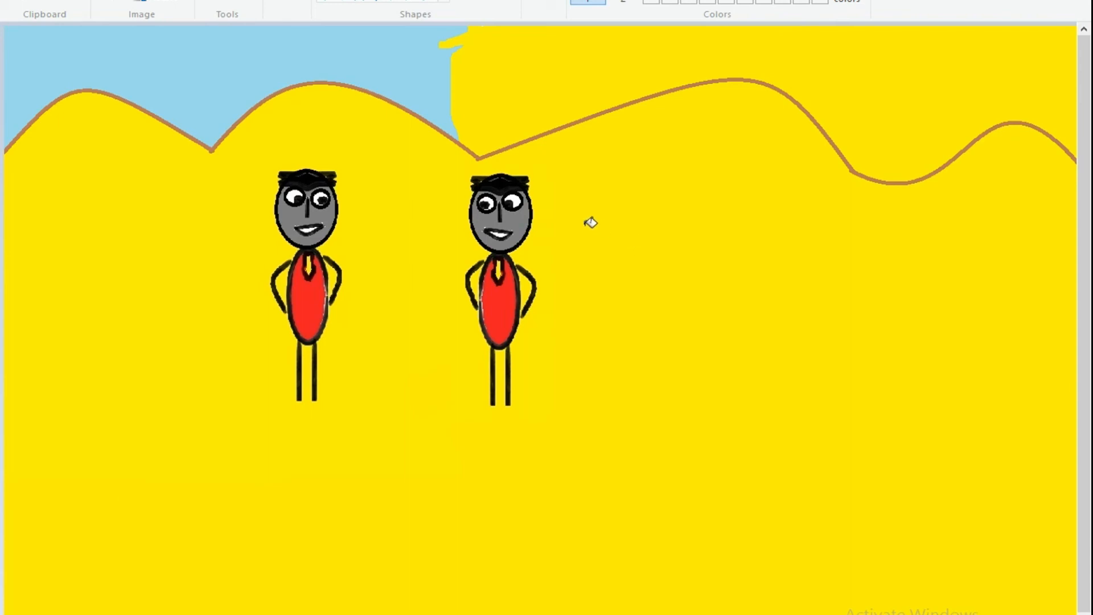
# - Close the gap between the brown hill line and the canvas's right edge with a short brown stroke
pyautogui.click(253, 2)
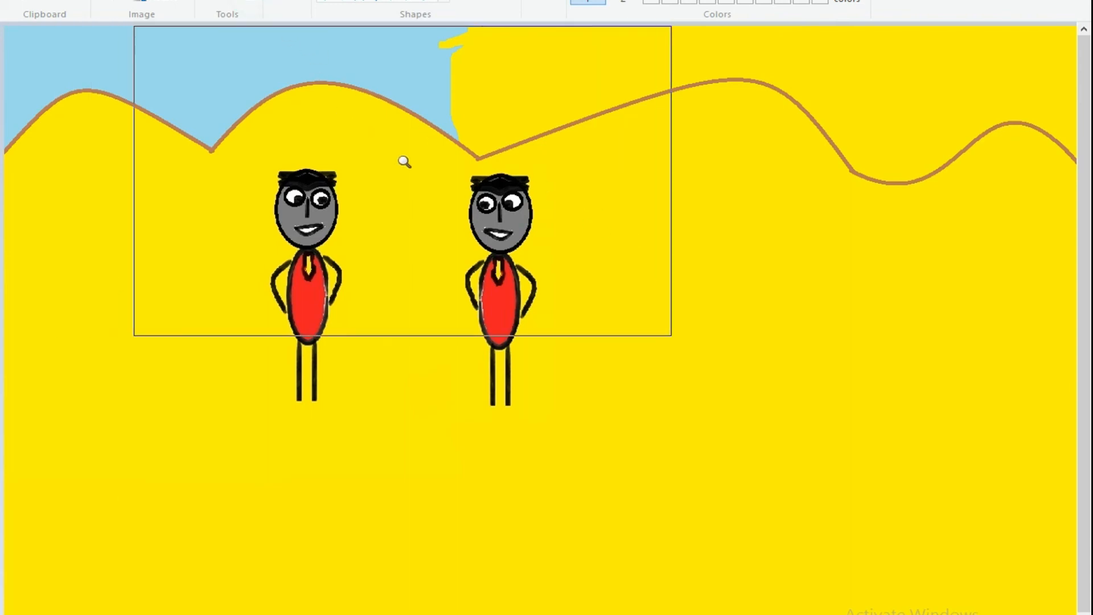
pyautogui.click(402, 161)
pyautogui.click(420, 186)
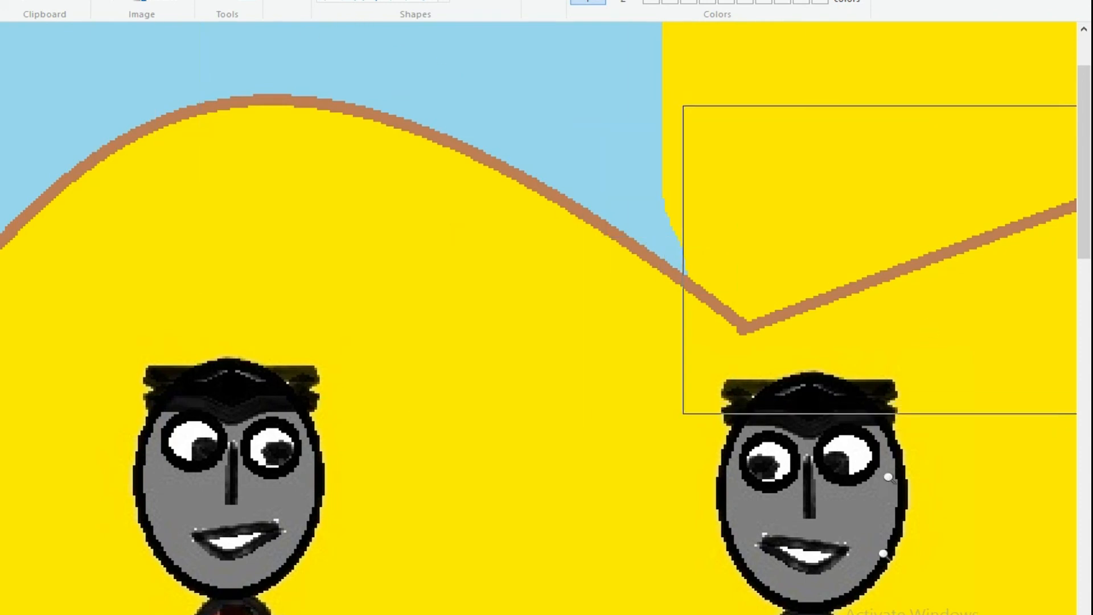
pyautogui.moveTo(609, 612); pyautogui.dragTo(1033, 608)
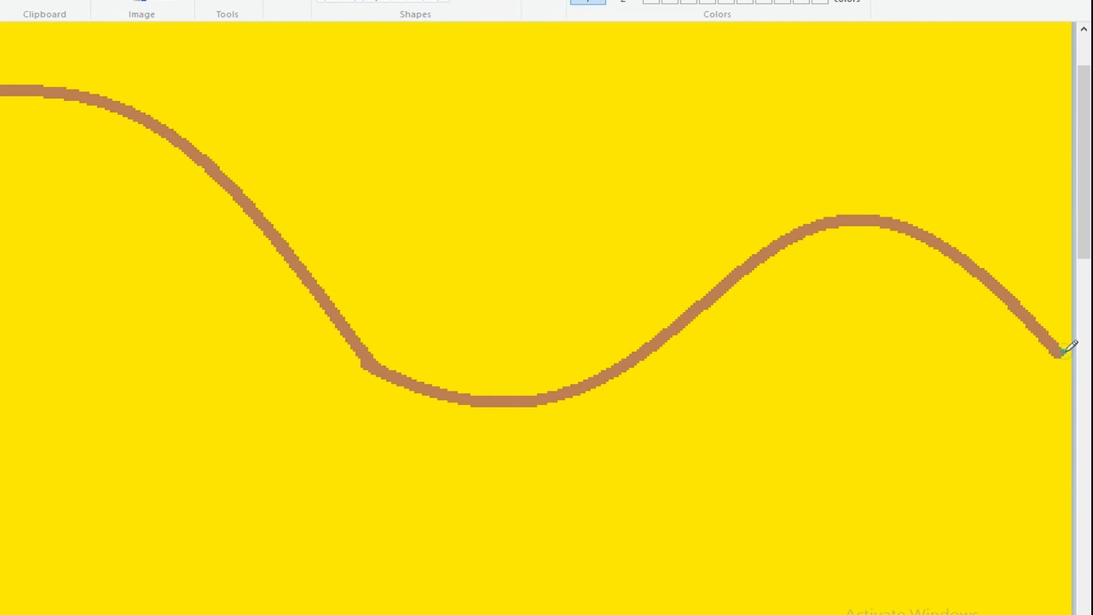
pyautogui.moveTo(1063, 354); pyautogui.dragTo(1074, 357)
# - Fill the remaining sky above the right hills with brown to merge it with the outline, and recolour it light blue
pyautogui.click(586, 73)
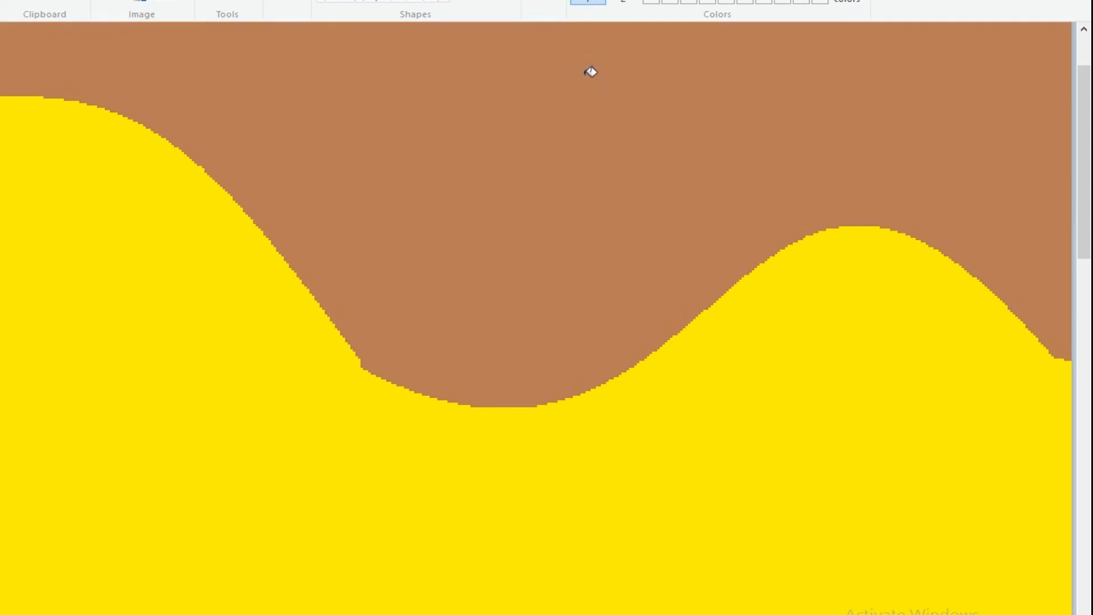
pyautogui.click(593, 108)
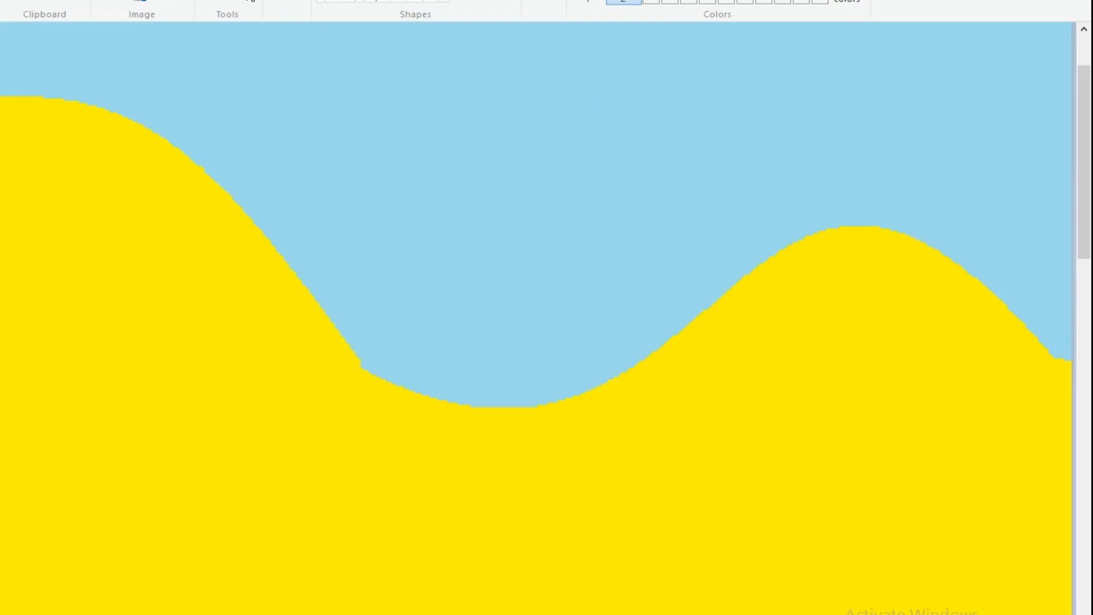
pyautogui.rightClick(444, 116)
pyautogui.rightClick(445, 113)
pyautogui.rightClick(446, 118)
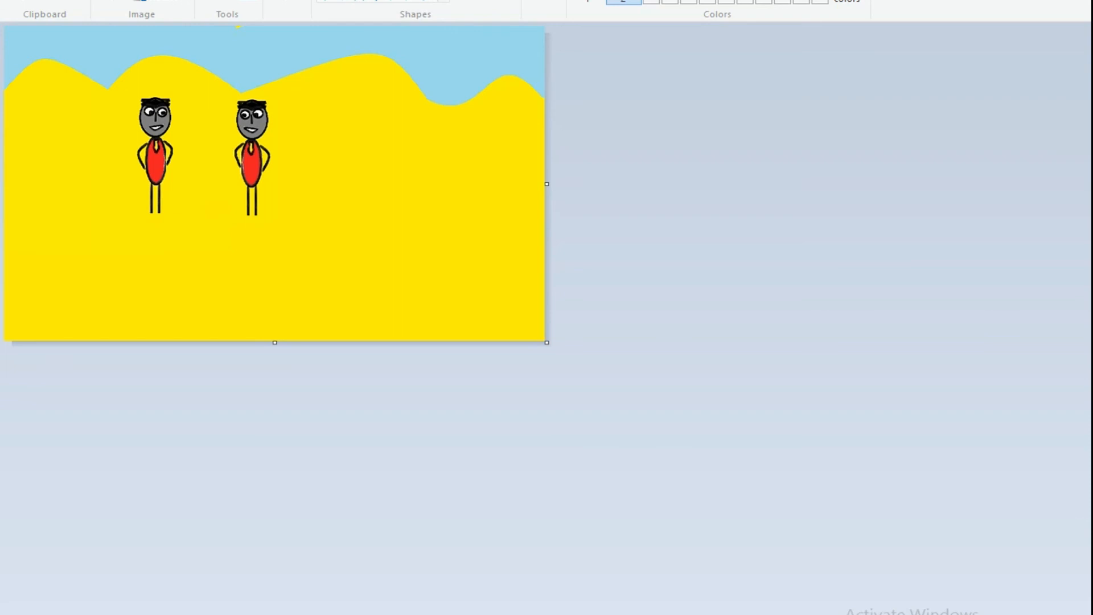
pyautogui.hotkey('ctrl', 'pageup')
pyautogui.hotkey('ctrl', 'pageup')
pyautogui.hotkey('ctrl', 'pageup')
pyautogui.hotkey('ctrl', 'pagedown')
pyautogui.hotkey('ctrl', 'pagedown')
pyautogui.hotkey('ctrl', 'pagedown')
# - Draw a brown, nearly horizontal ground line across the whole canvas at the men's neck height
pyautogui.hotkey('ctrl', 'pageup')
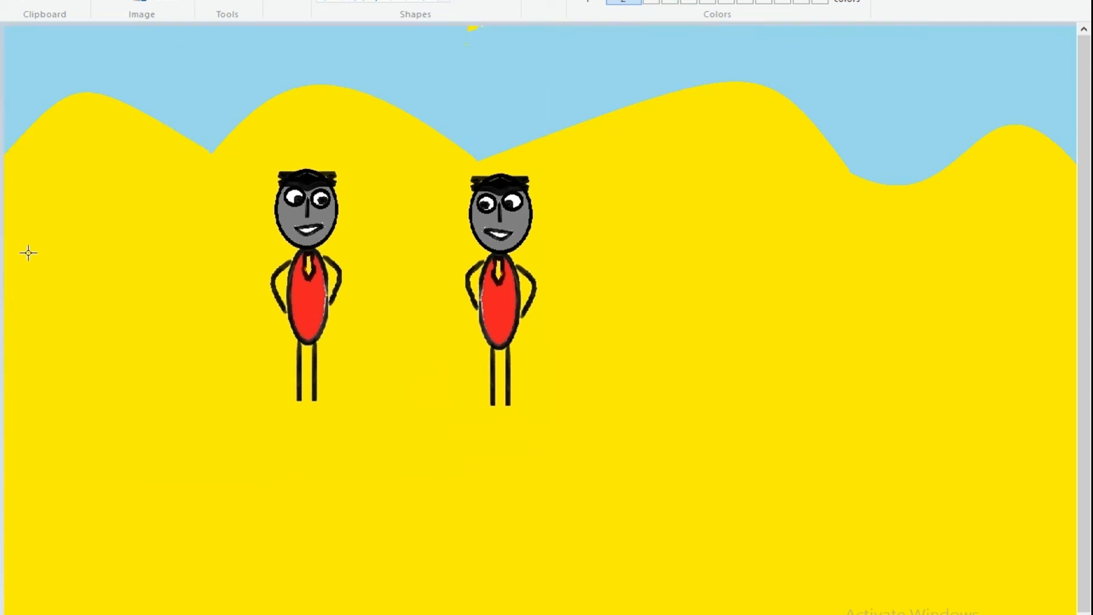
pyautogui.moveTo(10, 247); pyautogui.dragTo(1079, 267)
pyautogui.click(1054, 239)
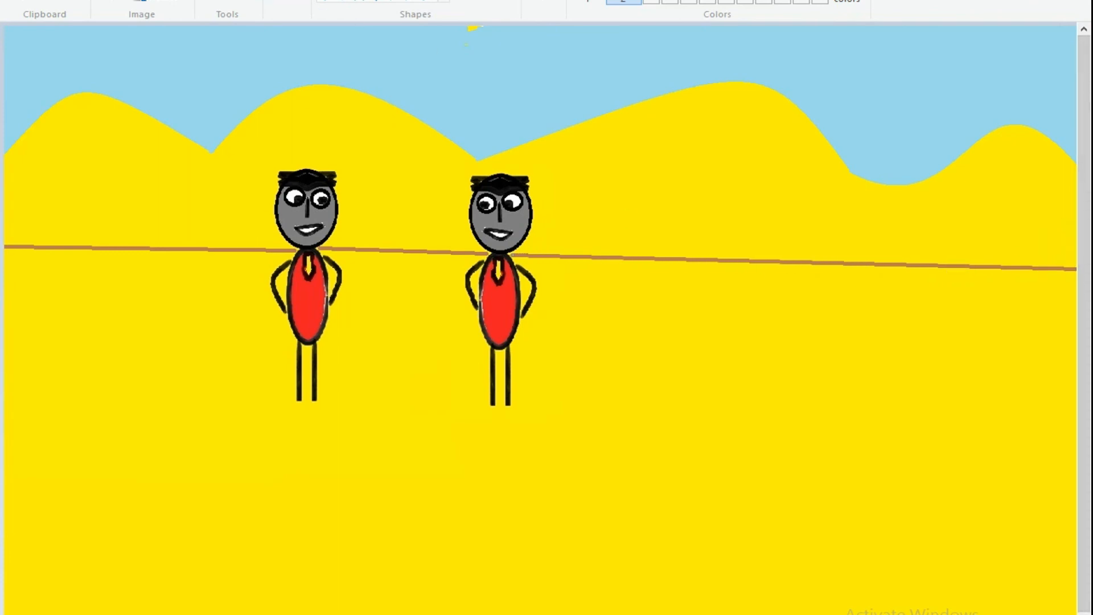
# - Try to fill the left and right hills with brown, and undo both fills
pyautogui.click(284, 118)
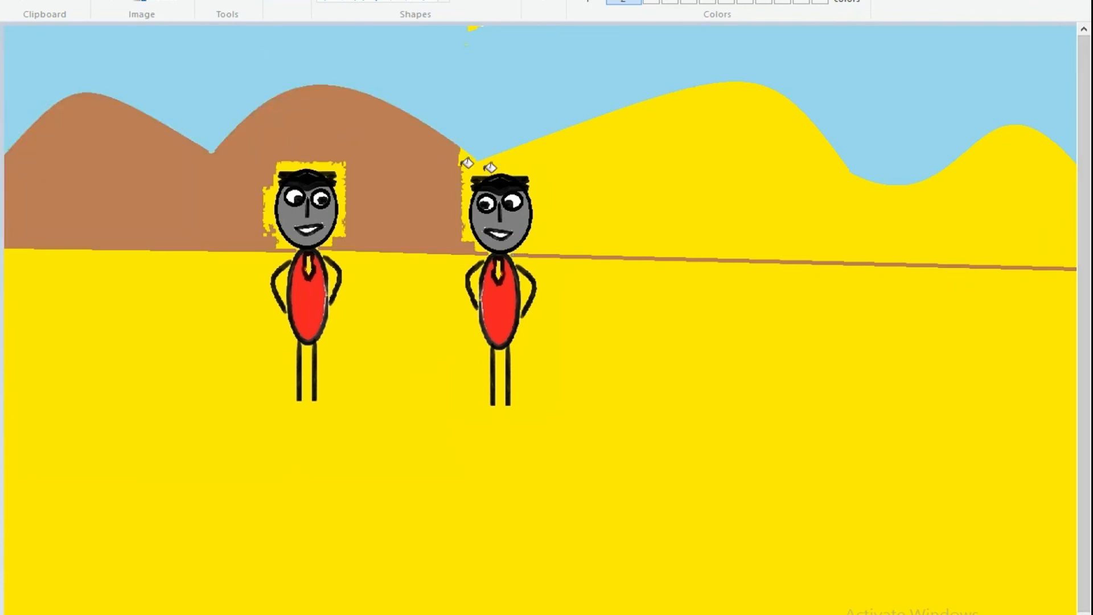
pyautogui.click(651, 163)
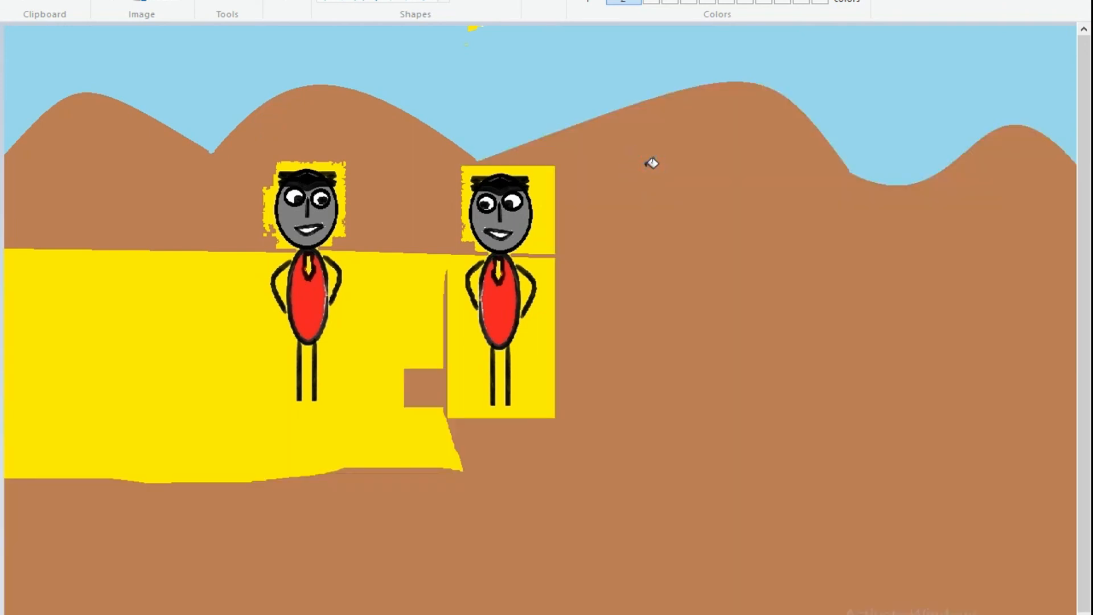
pyautogui.hotkey('ctrl', 'z')
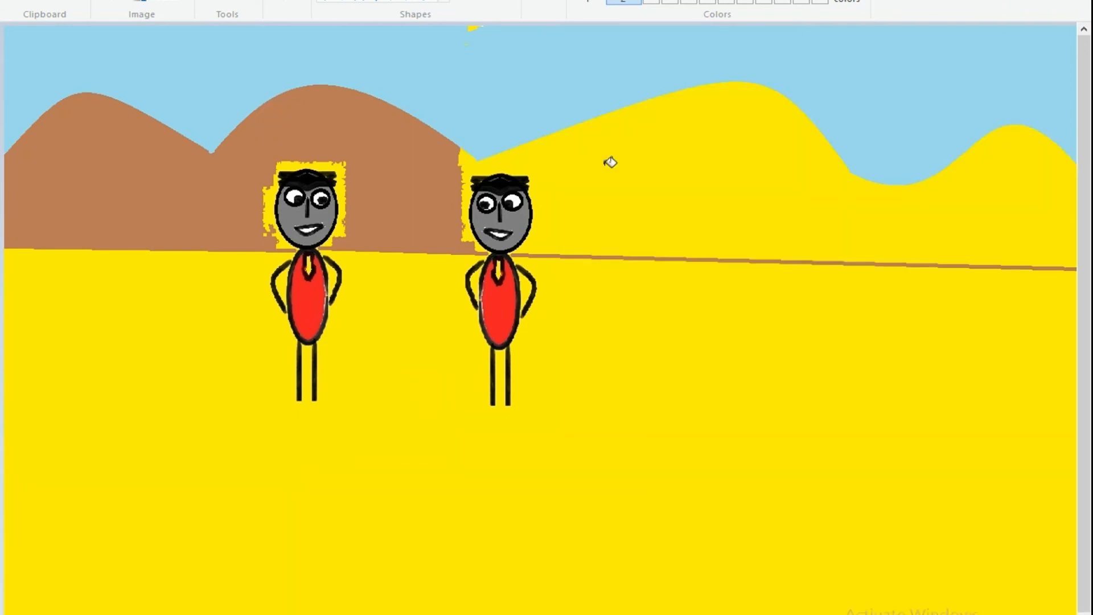
pyautogui.hotkey('ctrl', 'z')
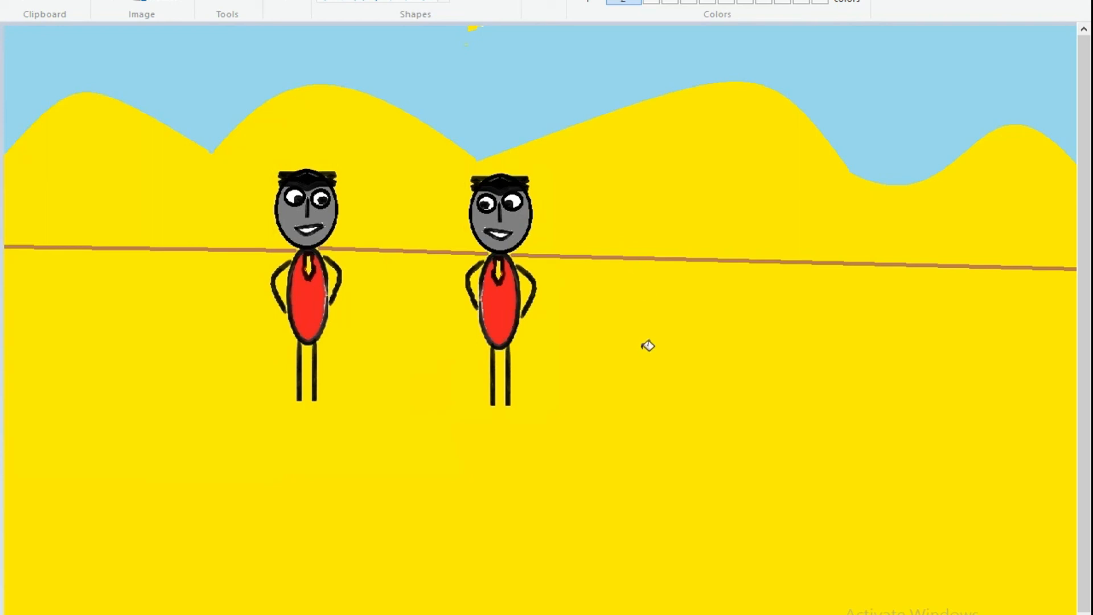